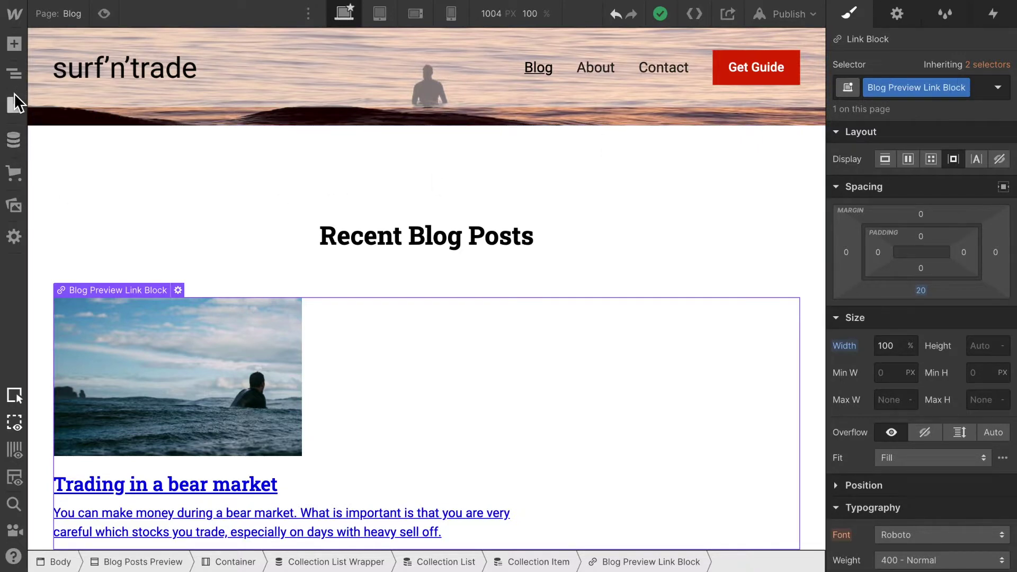
- Lay out the Blog Preview Link Block as a horizontal flexbox with centered alignment and centered justification
{"action": "left_click", "coordinate": [908, 160]}
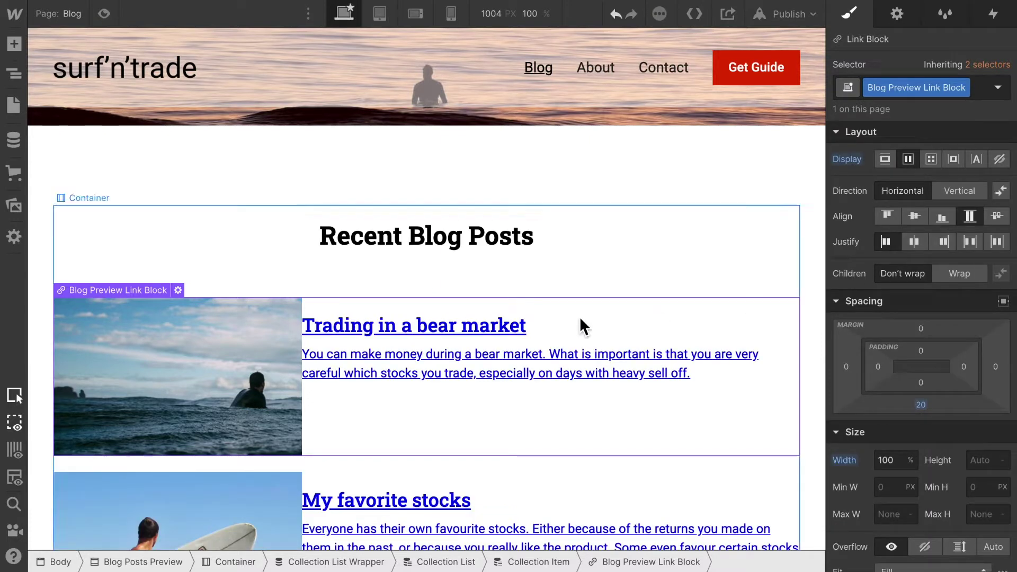
{"action": "left_click", "coordinate": [918, 216]}
{"action": "left_click", "coordinate": [918, 244]}
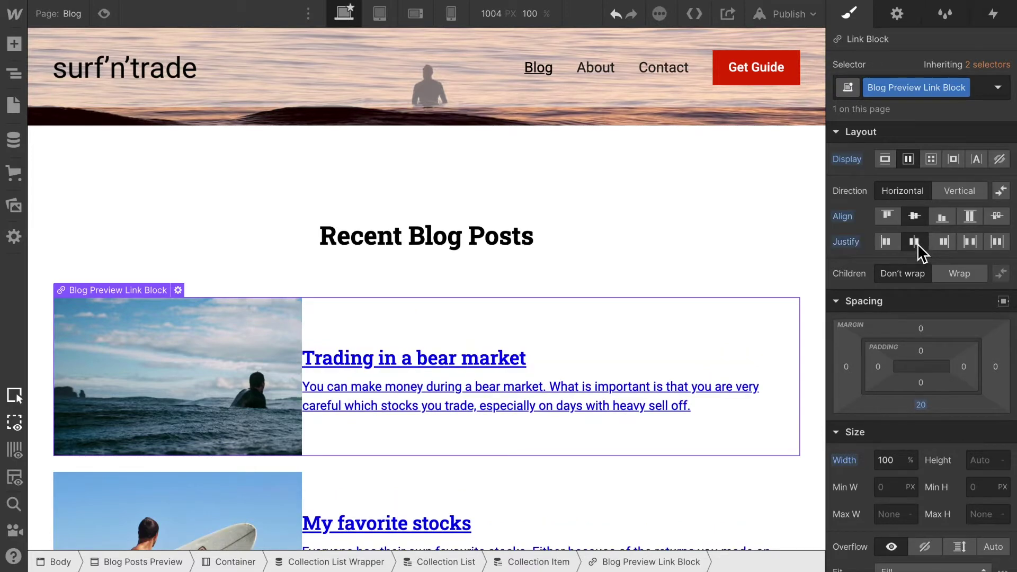
- Set the Blog Preview Link Block's text color to black (#000000) and remove its underline decoration
{"action": "scroll", "coordinate": [701, 478], "scroll_direction": "down", "scroll_amount": 1}
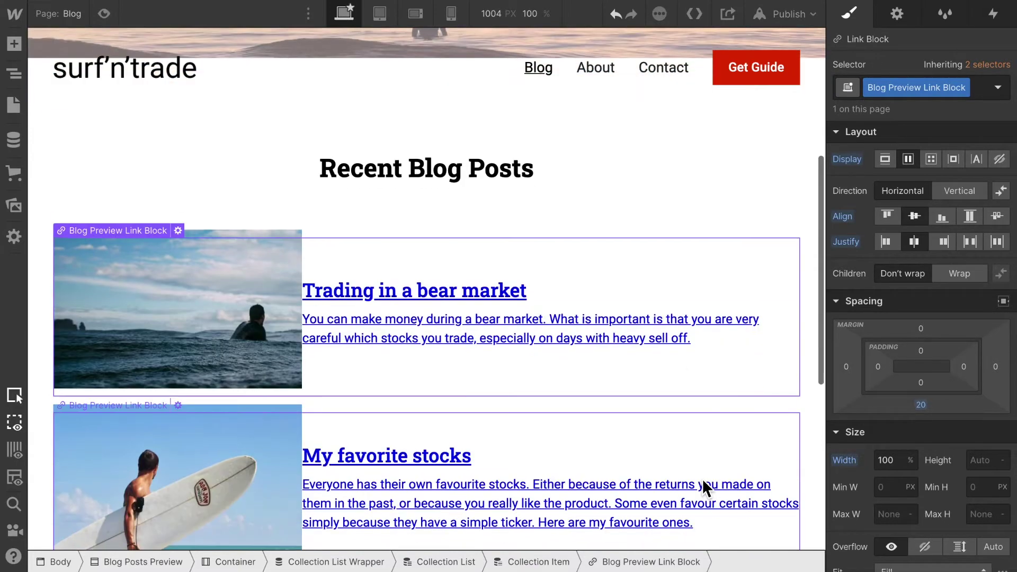
{"action": "scroll", "coordinate": [881, 374], "scroll_direction": "down", "scroll_amount": 6}
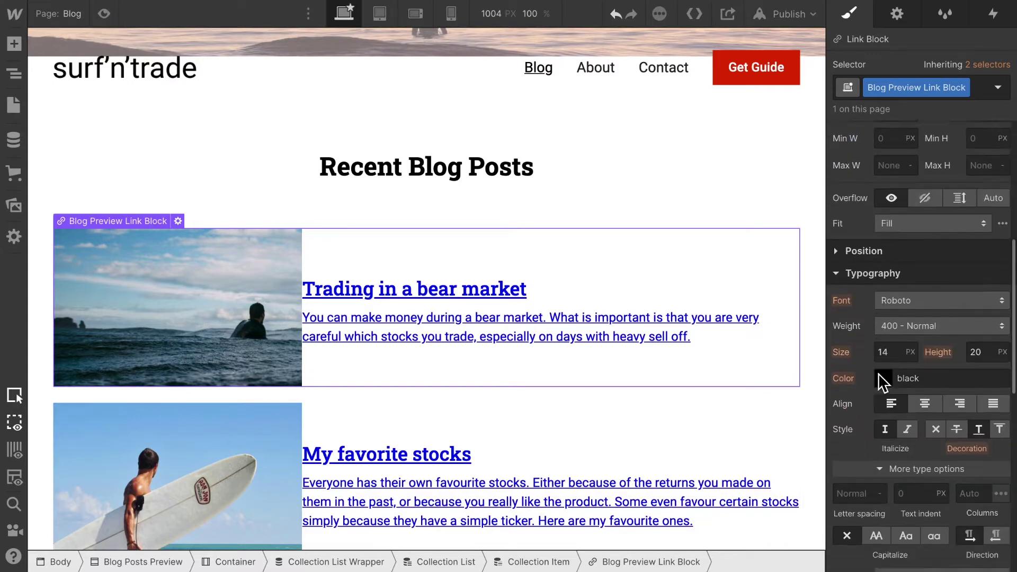
{"action": "left_click", "coordinate": [888, 373]}
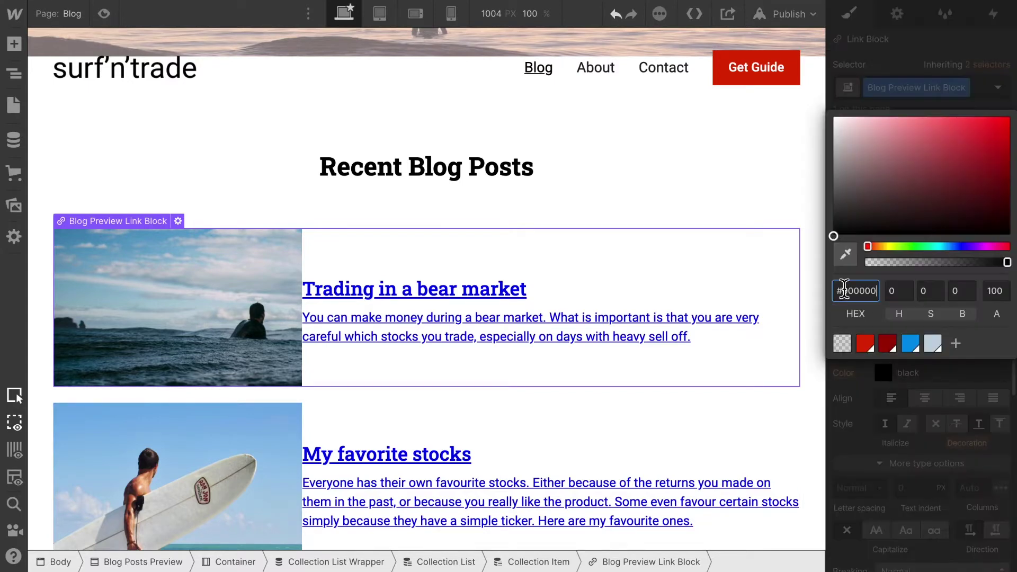
{"action": "left_click_drag", "start_coordinate": [833, 235], "coordinate": [834, 220]}
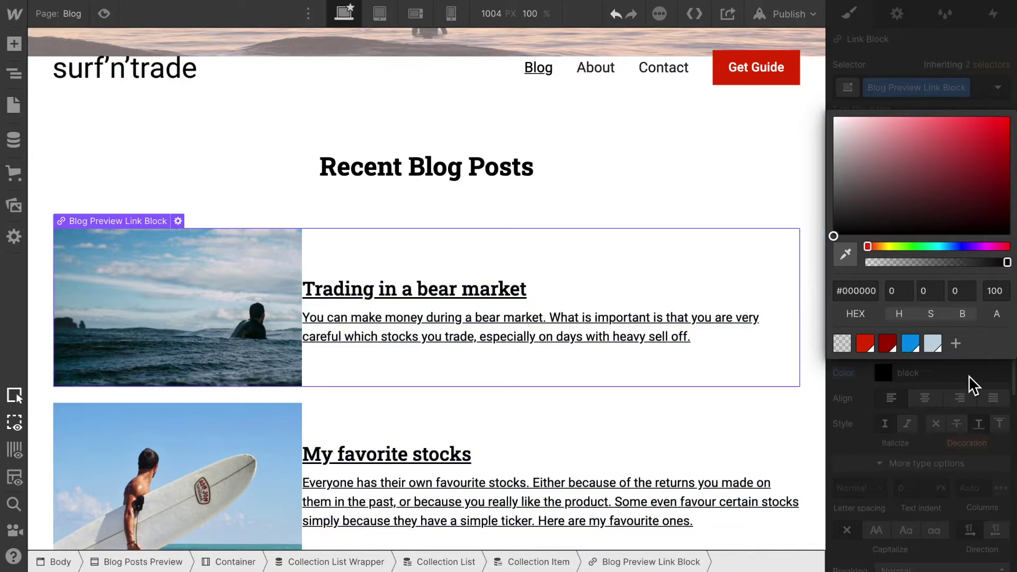
{"action": "left_click", "coordinate": [961, 385]}
{"action": "left_click", "coordinate": [934, 425]}
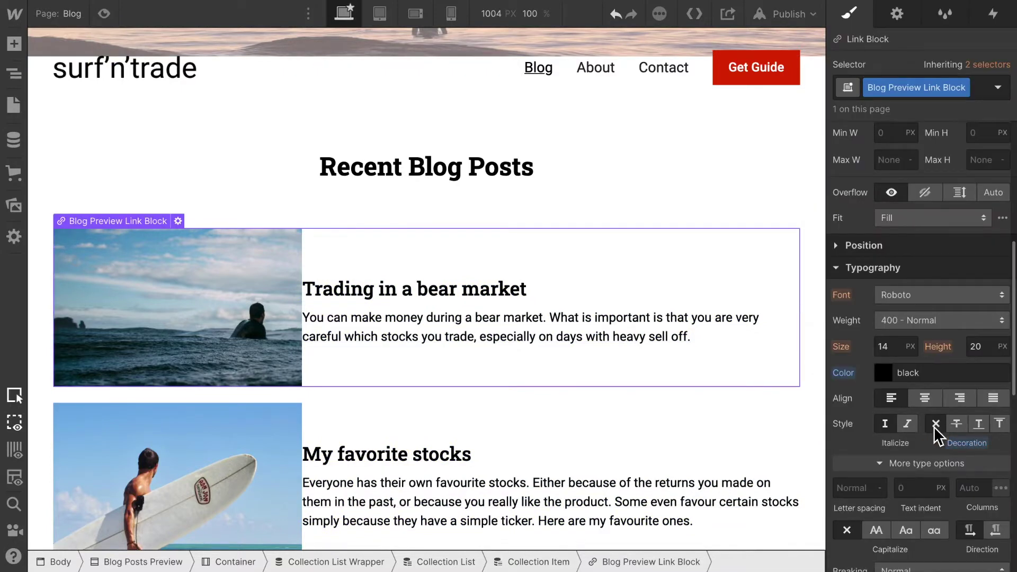
- Give the Blog Preview Text block beside the post image 40 px of left padding
{"action": "left_click", "coordinate": [491, 272]}
{"action": "scroll", "coordinate": [980, 245], "scroll_direction": "up", "scroll_amount": 3}
{"action": "scroll", "coordinate": [982, 247], "scroll_direction": "up", "scroll_amount": 3}
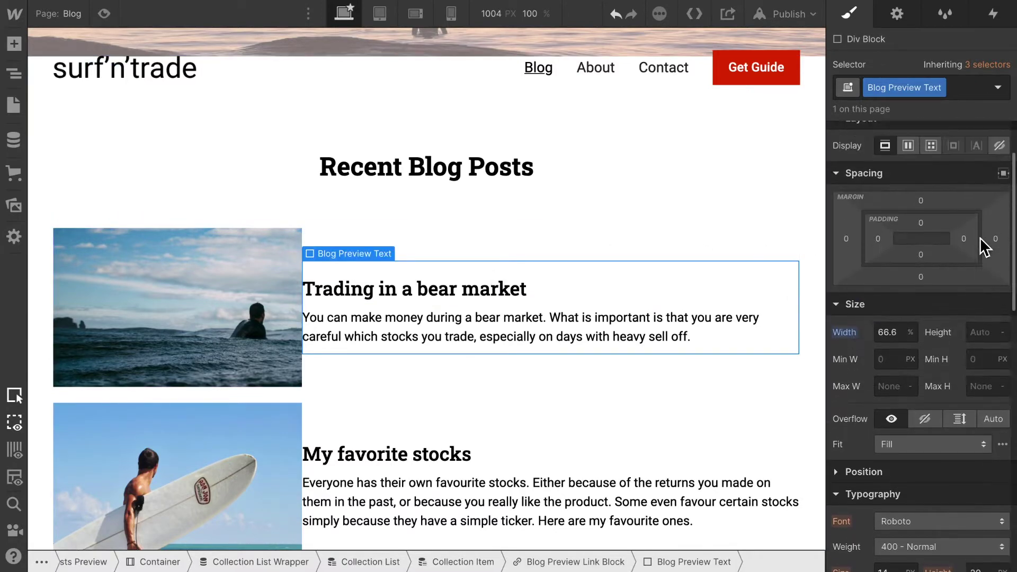
{"action": "left_click", "coordinate": [879, 240]}
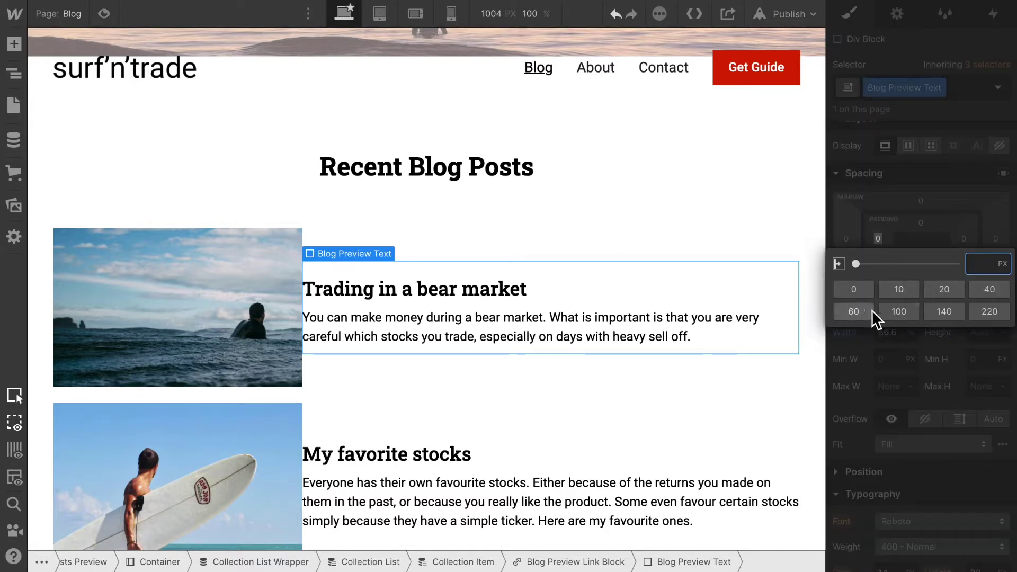
{"action": "left_click", "coordinate": [980, 290]}
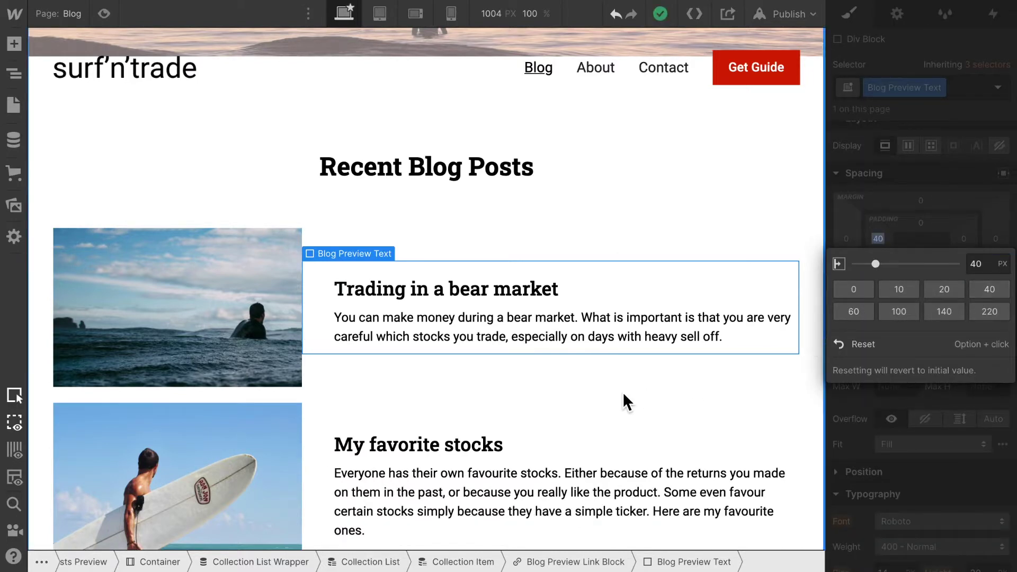
- Add a div block inside Blog Preview Text and place it below the summary paragraph
{"action": "scroll", "coordinate": [507, 309], "scroll_direction": "down", "scroll_amount": 1}
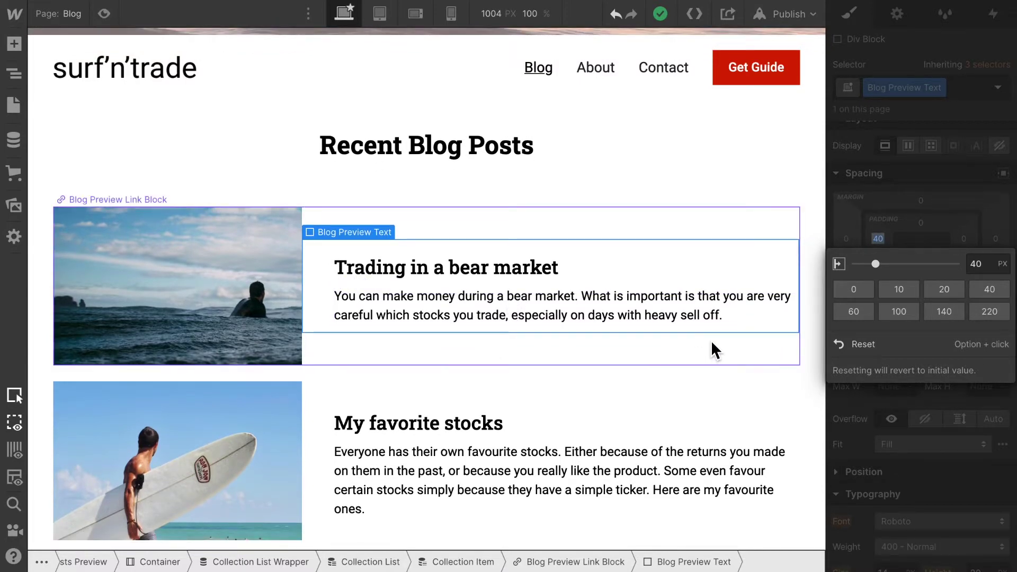
{"action": "left_click", "coordinate": [15, 44]}
{"action": "scroll", "coordinate": [127, 334], "scroll_direction": "down", "scroll_amount": 3}
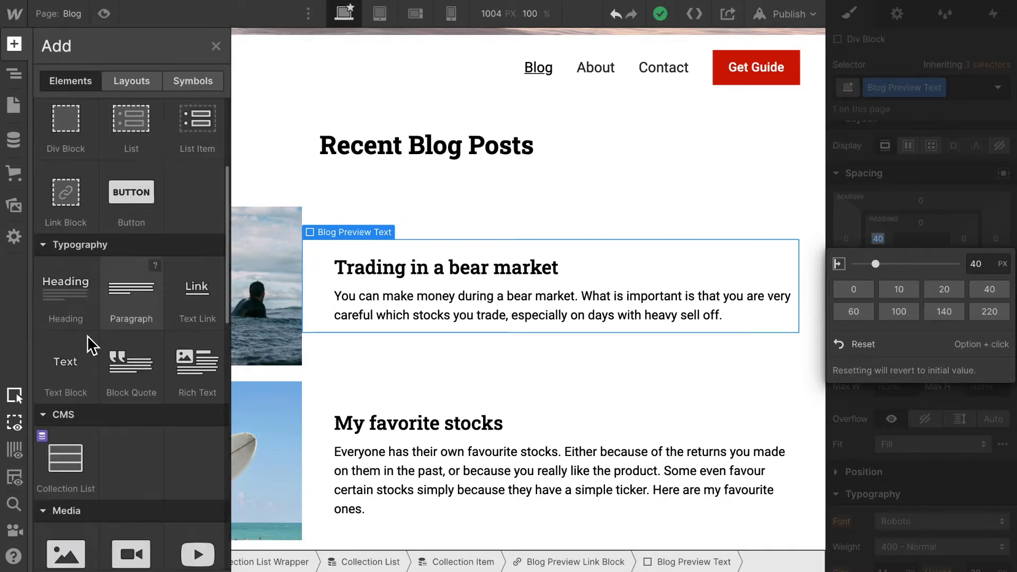
{"action": "scroll", "coordinate": [91, 341], "scroll_direction": "up", "scroll_amount": 2}
{"action": "left_click_drag", "start_coordinate": [63, 159], "coordinate": [925, 238]}
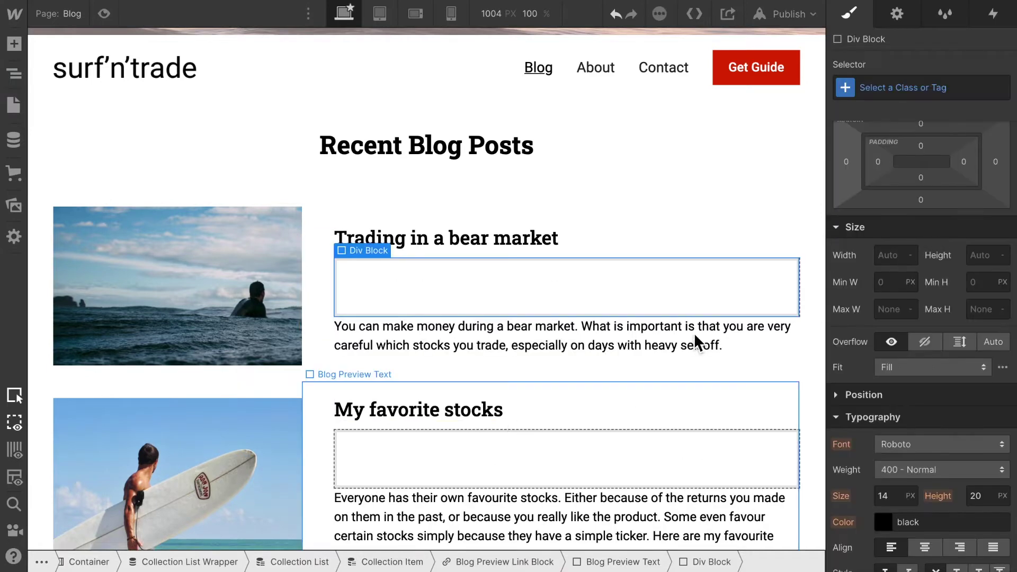
{"action": "left_click", "coordinate": [15, 74]}
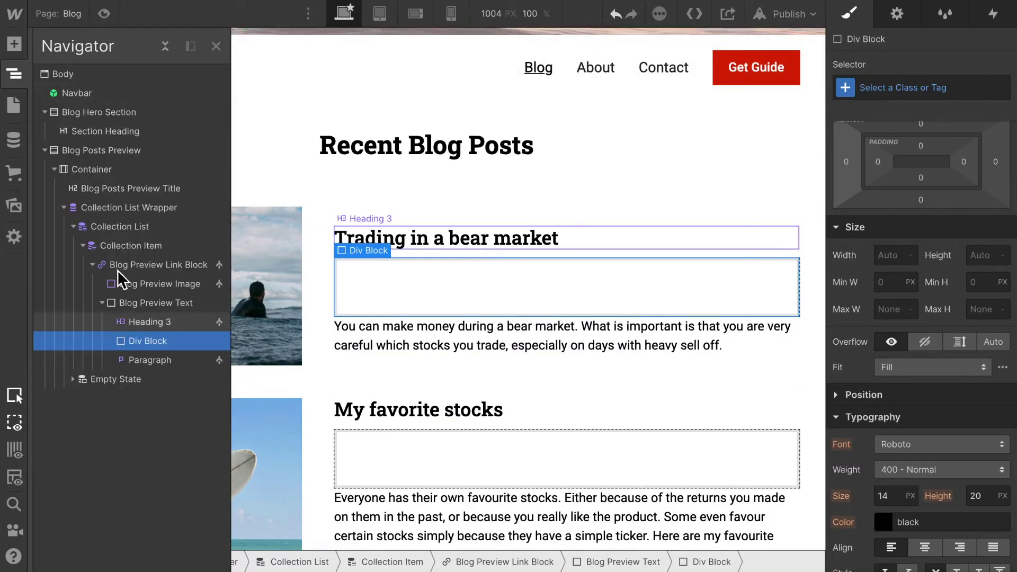
{"action": "mouse_move", "coordinate": [136, 360]}
{"action": "left_mouse_down"}
{"action": "mouse_move", "coordinate": [141, 298]}
{"action": "mouse_move", "coordinate": [142, 376]}
{"action": "mouse_move", "coordinate": [135, 366]}
{"action": "left_mouse_up"}
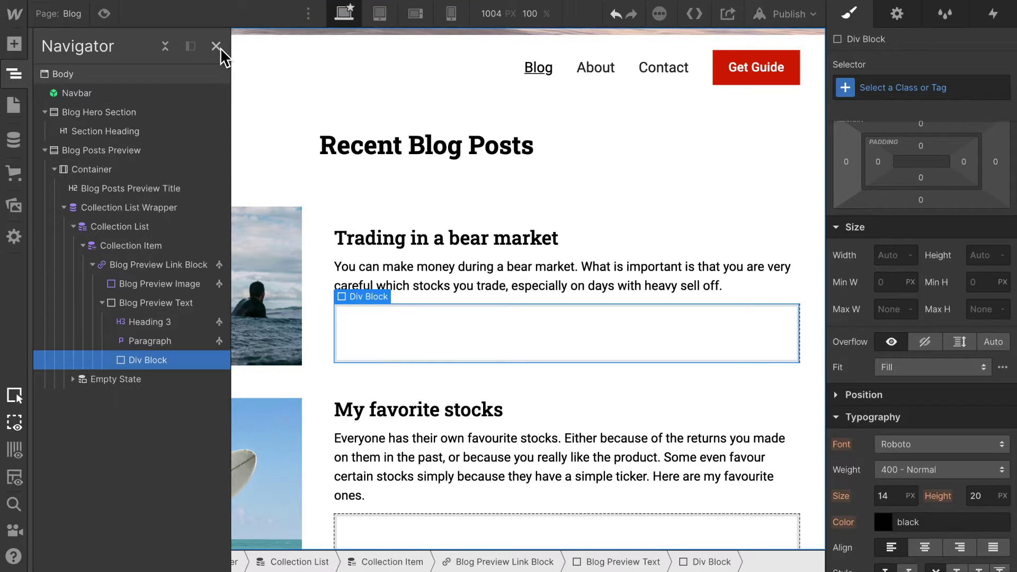
- Insert a text block into the new div block and replace its placeholder text with "Published on"
{"action": "left_click", "coordinate": [20, 48]}
{"action": "scroll", "coordinate": [66, 381], "scroll_direction": "down", "scroll_amount": 3}
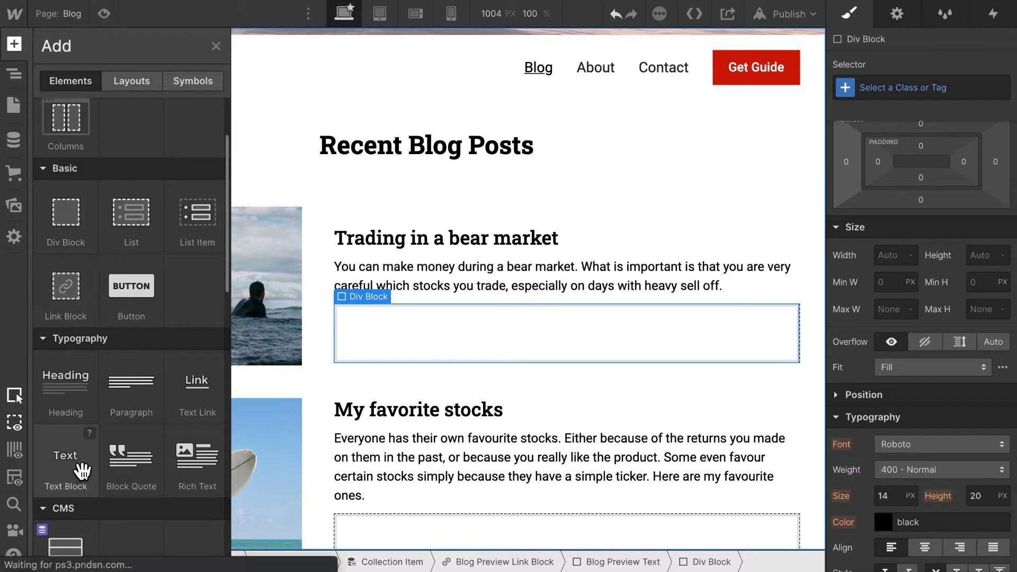
{"action": "left_click_drag", "start_coordinate": [268, 392], "coordinate": [475, 351]}
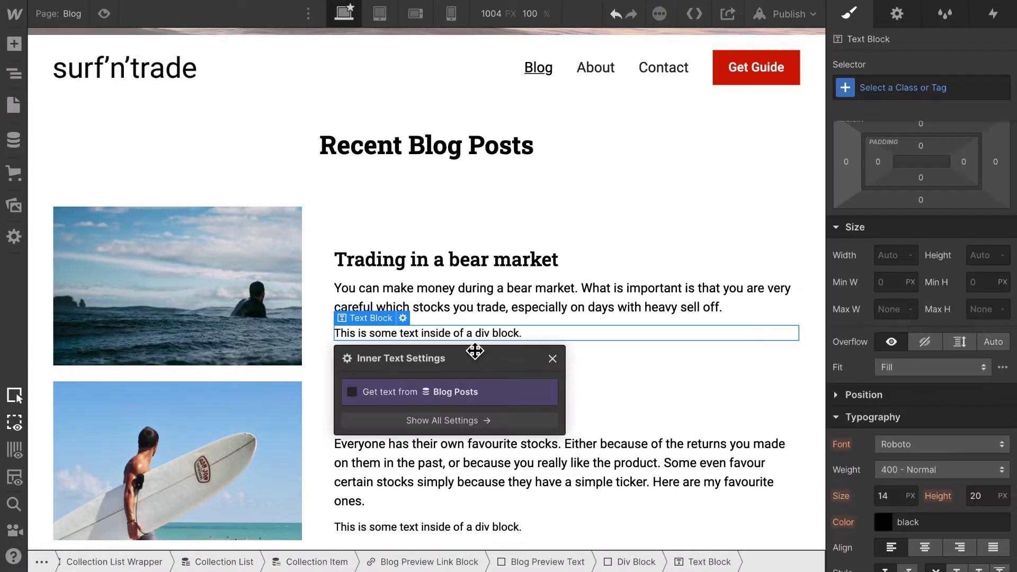
{"action": "double_click", "coordinate": [541, 334]}
{"action": "left_click", "coordinate": [542, 334]}
{"action": "triple_click", "coordinate": [542, 332]}
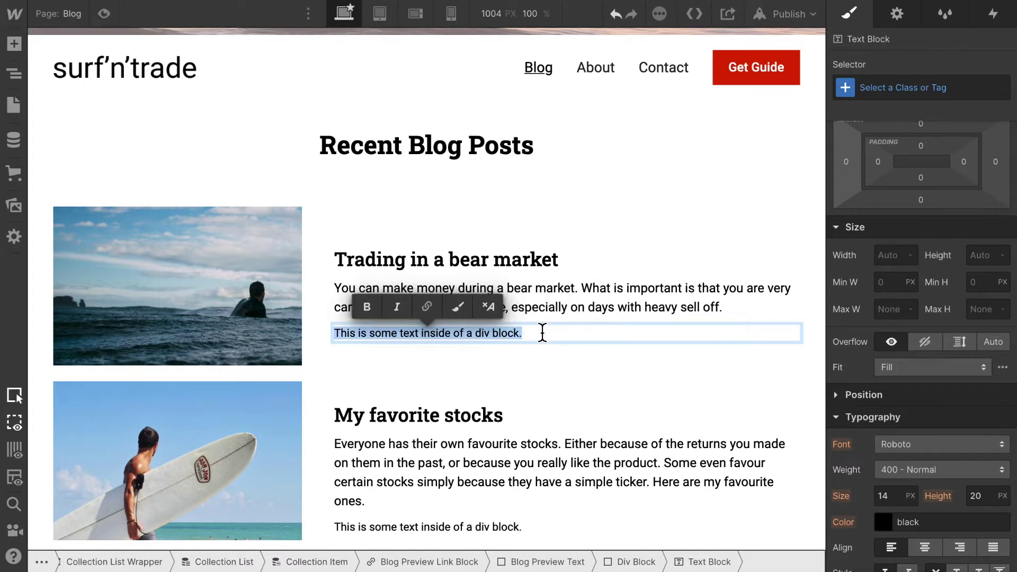
{"action": "type", "text": "Published on"}
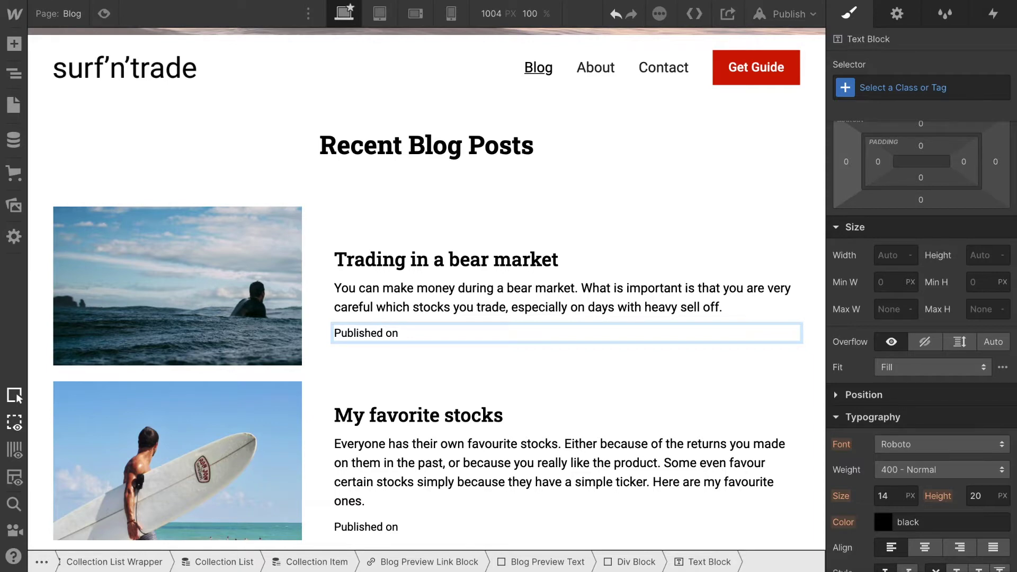
{"action": "left_click", "coordinate": [519, 343]}
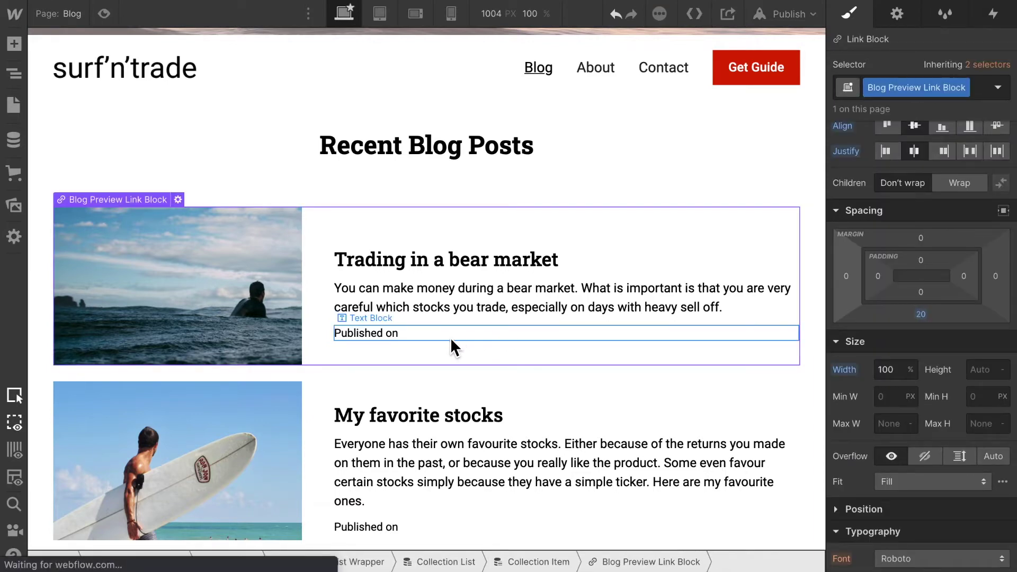
- Duplicate the "Published on" text block and bind the copy's text to the Published On date field listed under Author in Blog Posts
{"action": "left_click", "coordinate": [417, 331]}
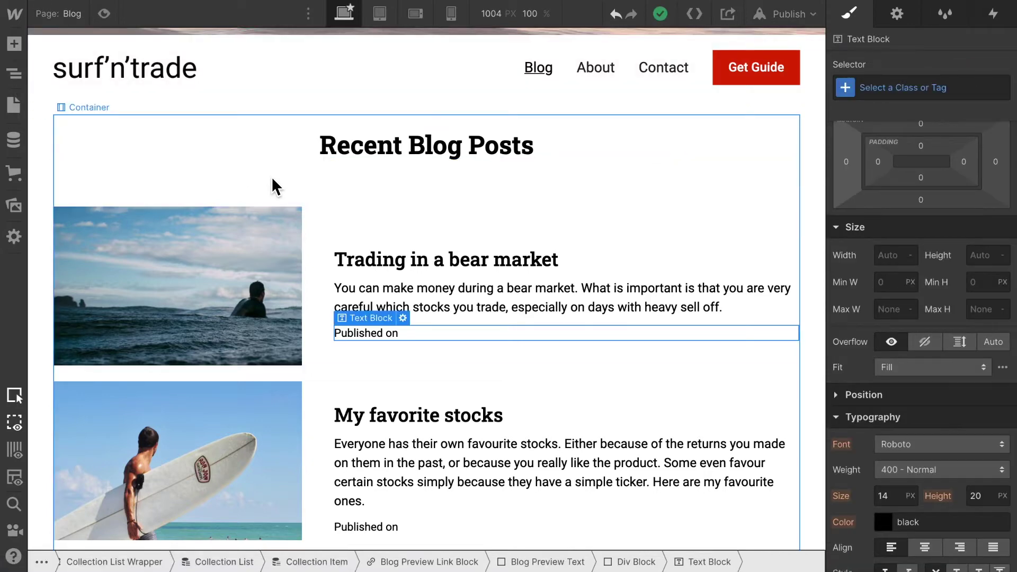
{"action": "key", "text": "ctrl+d"}
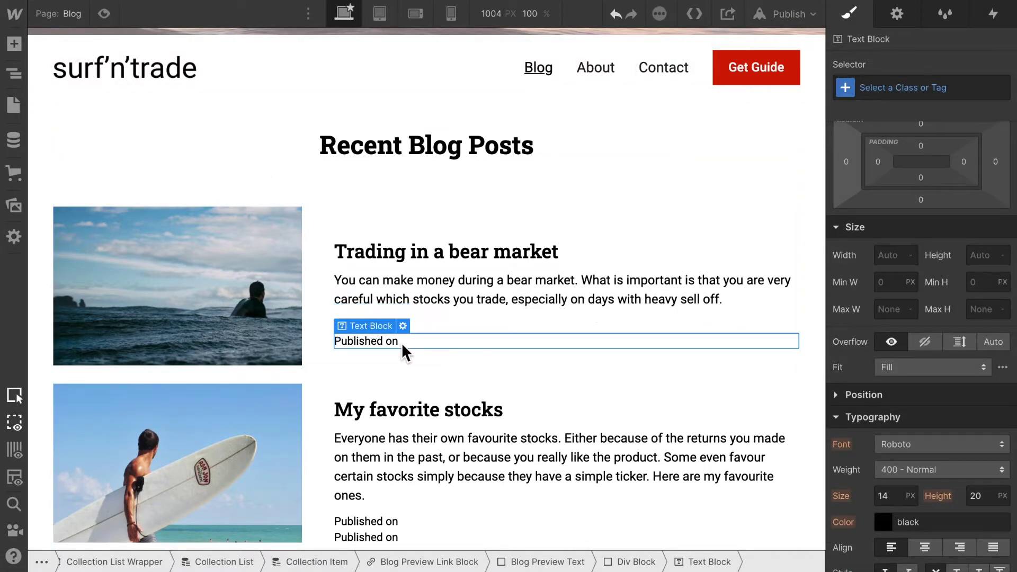
{"action": "left_click", "coordinate": [895, 14]}
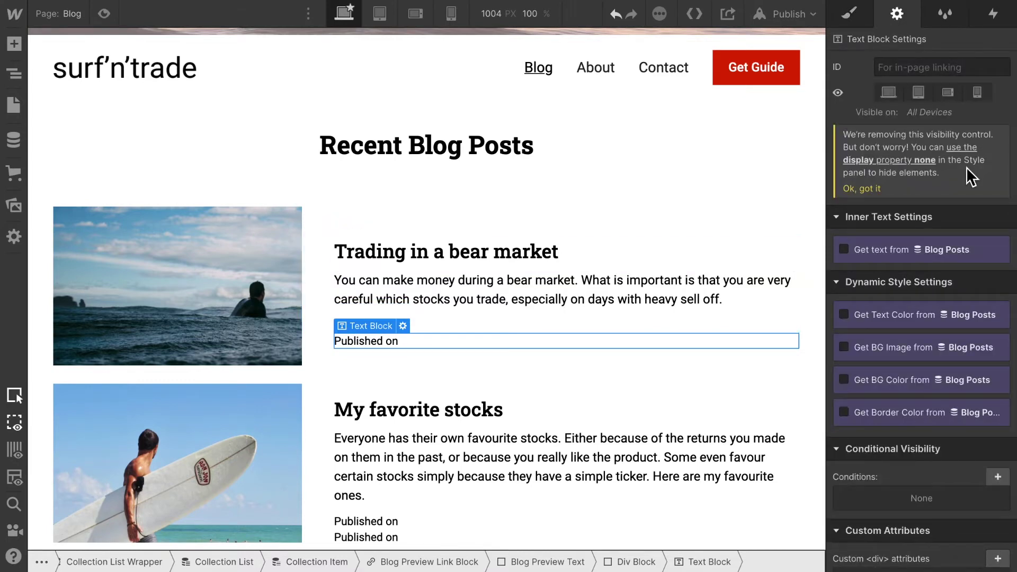
{"action": "left_click", "coordinate": [844, 249]}
{"action": "left_click", "coordinate": [910, 270]}
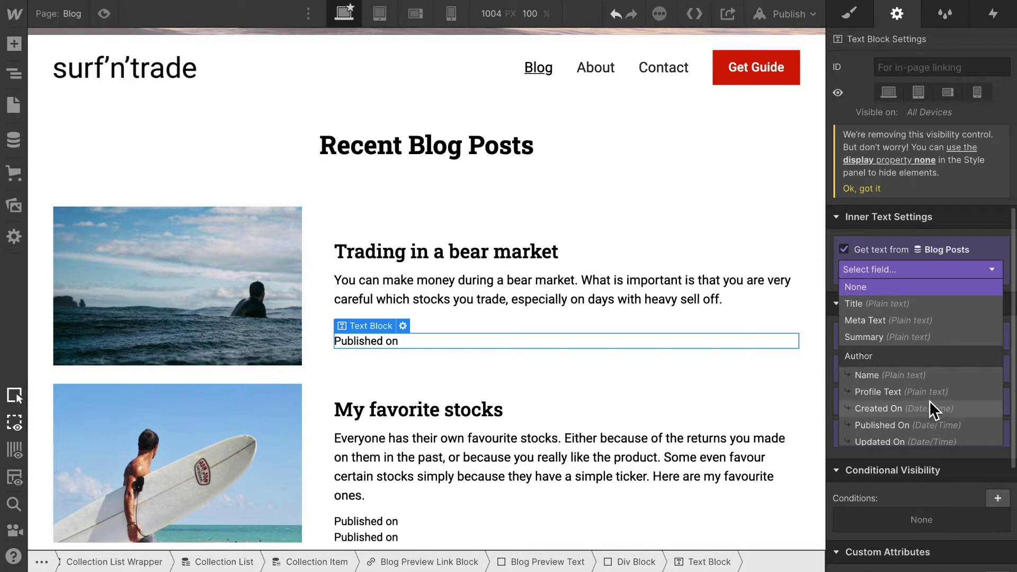
{"action": "left_click", "coordinate": [929, 424]}
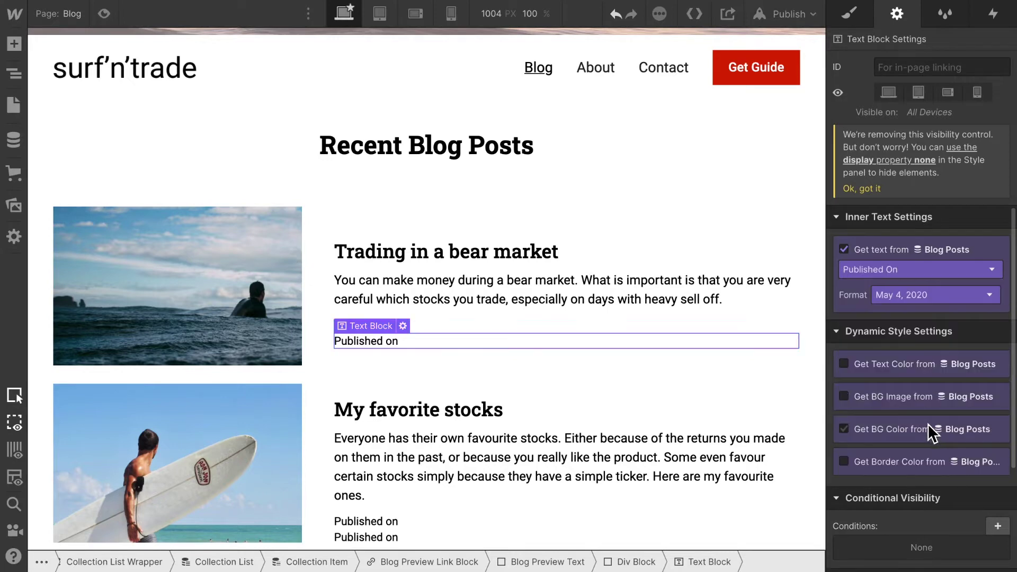
{"action": "left_click", "coordinate": [626, 360]}
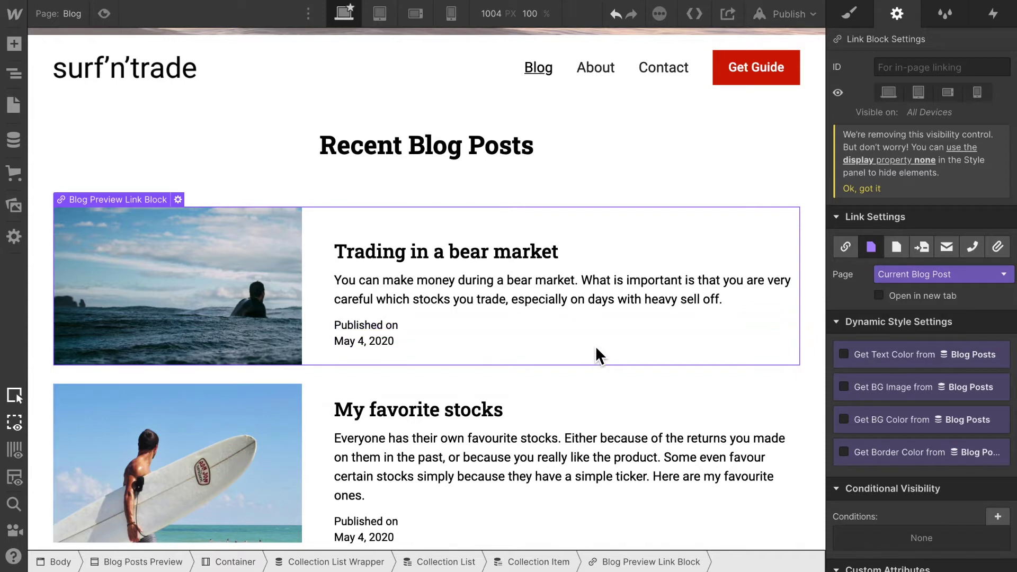
- Create the class "Blog Publishing Date" on the div block that holds the two date text blocks
{"action": "left_click", "coordinate": [13, 73]}
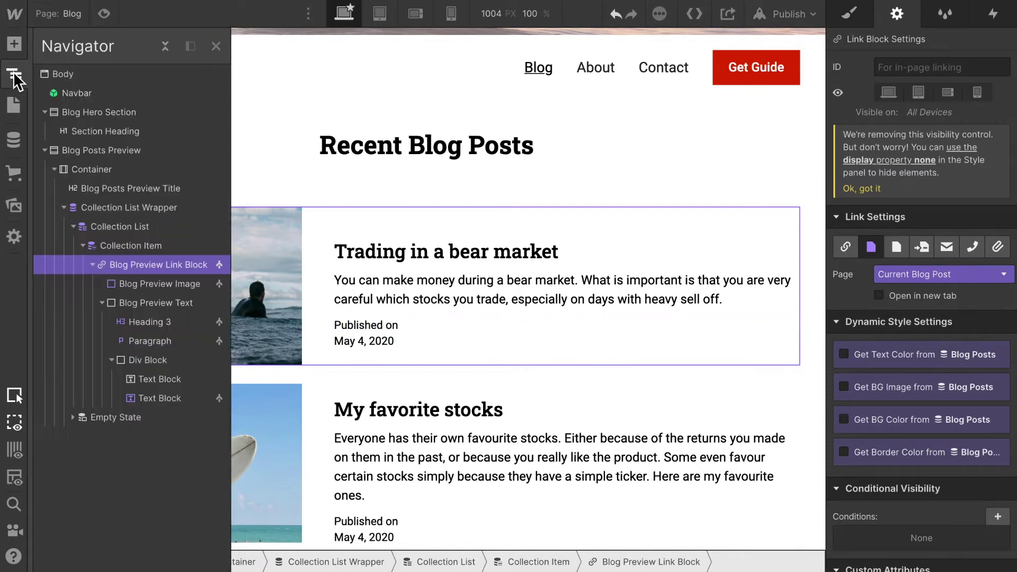
{"action": "left_click", "coordinate": [157, 363]}
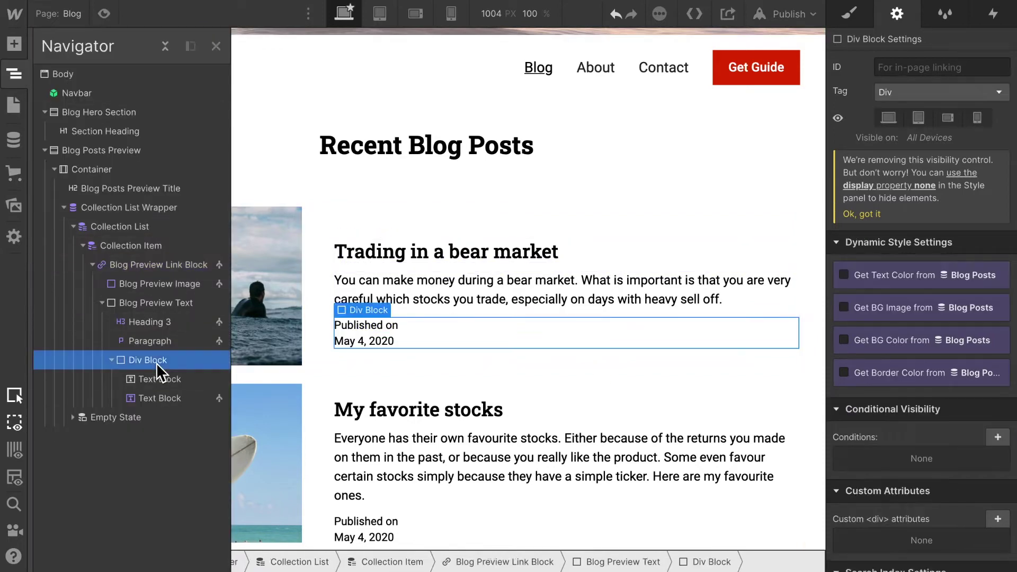
{"action": "left_click", "coordinate": [849, 14]}
{"action": "left_click", "coordinate": [891, 91]}
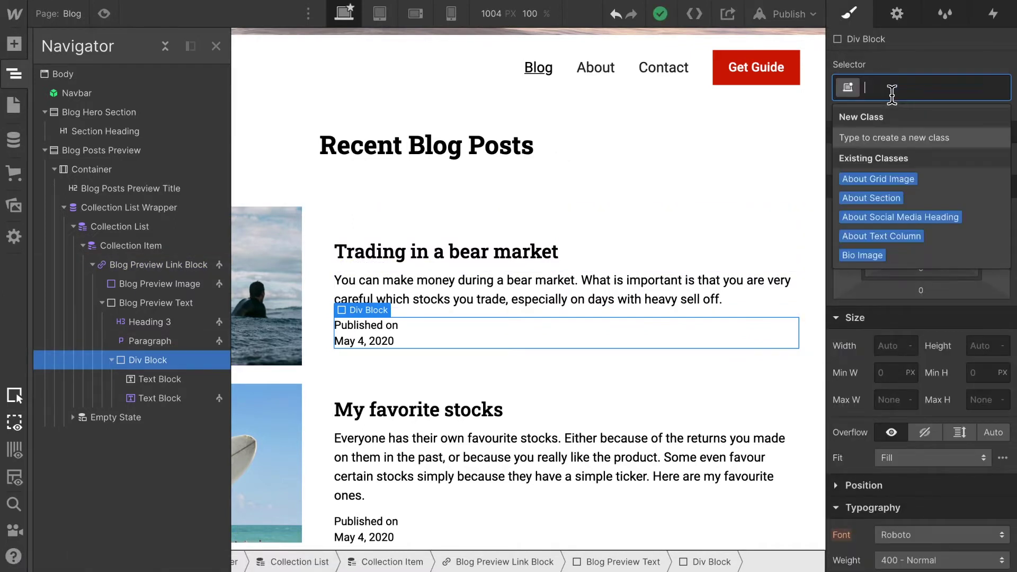
{"action": "type", "text": "Blo"}
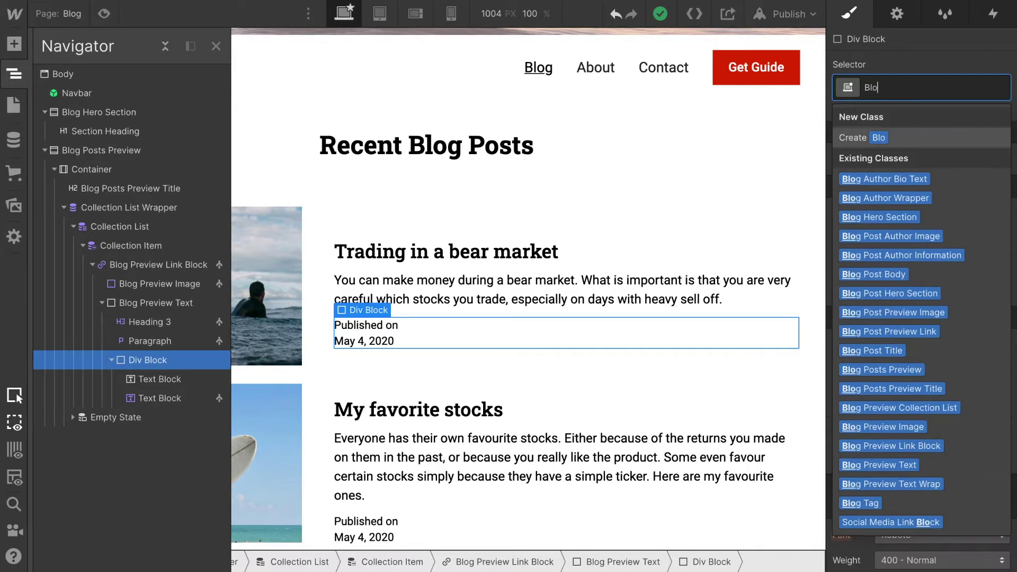
{"action": "type", "text": "g Publishing Date"}
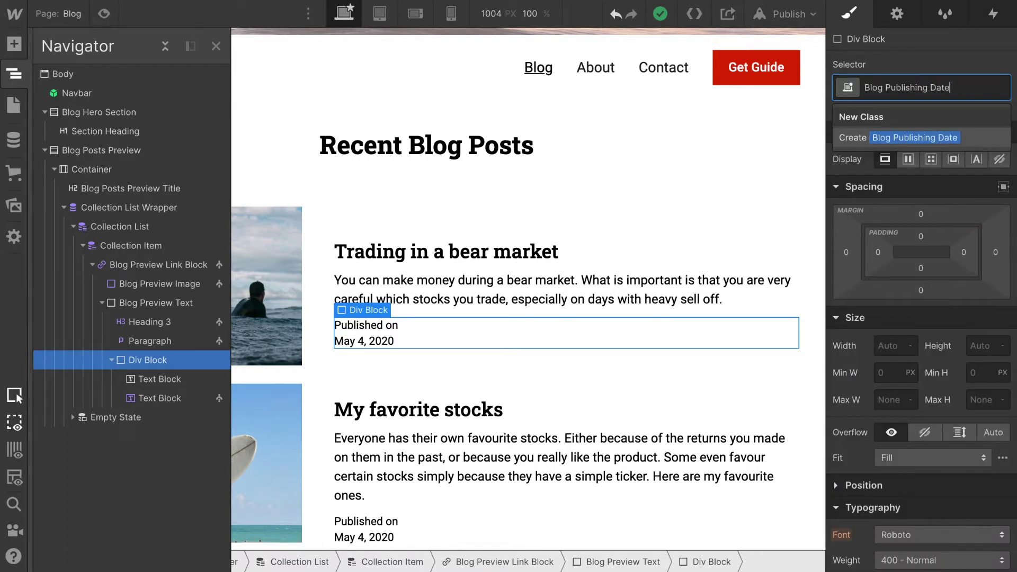
{"action": "key", "text": "Return"}
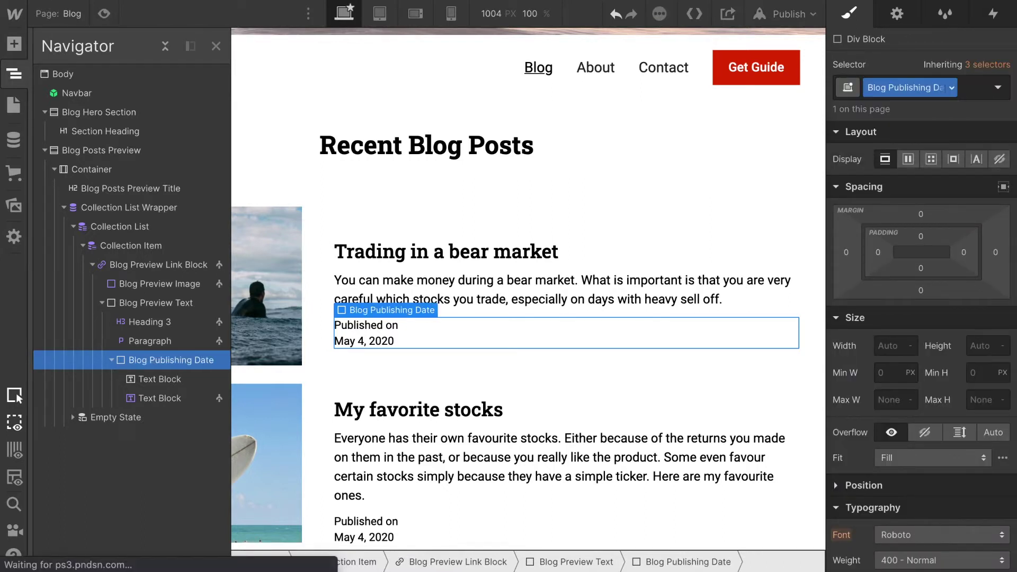
- Make the Blog Publishing Date block a horizontal flexbox with its children justified to the end
{"action": "left_click", "coordinate": [908, 159]}
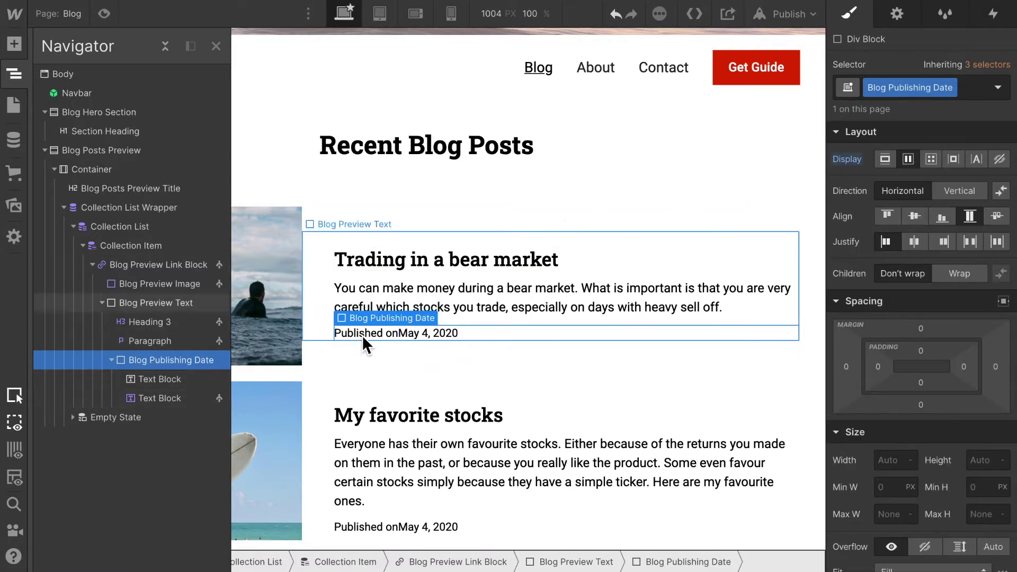
{"action": "left_click", "coordinate": [944, 243]}
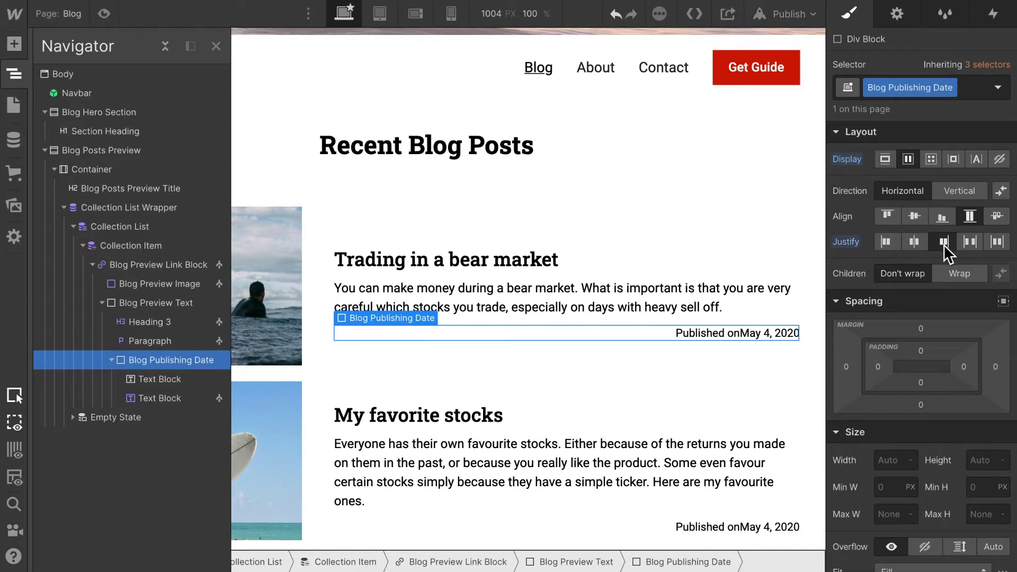
- Create the class "Published On" on the "Published on" text block in the publishing date row
{"action": "left_click", "coordinate": [720, 332]}
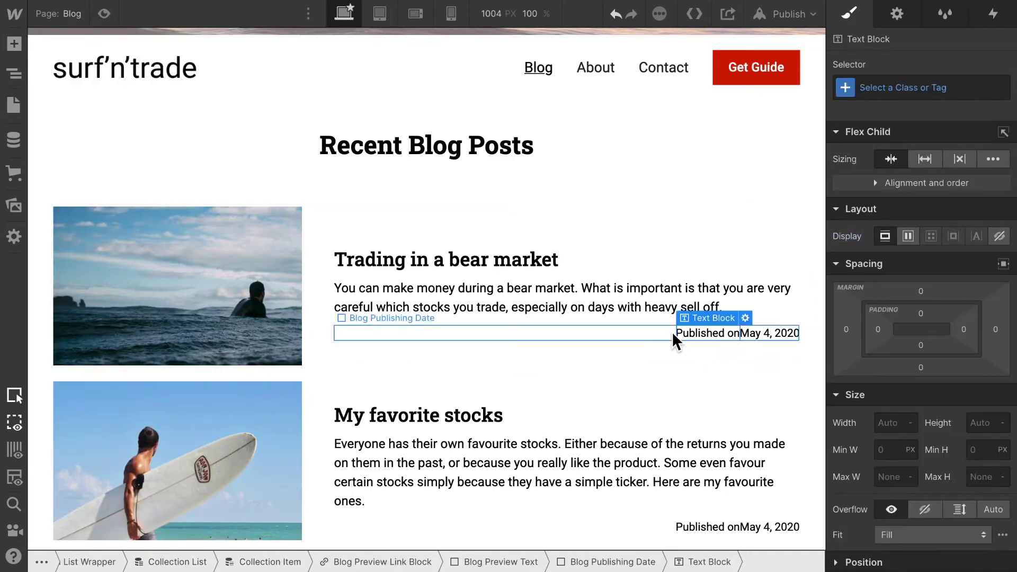
{"action": "left_click", "coordinate": [906, 88]}
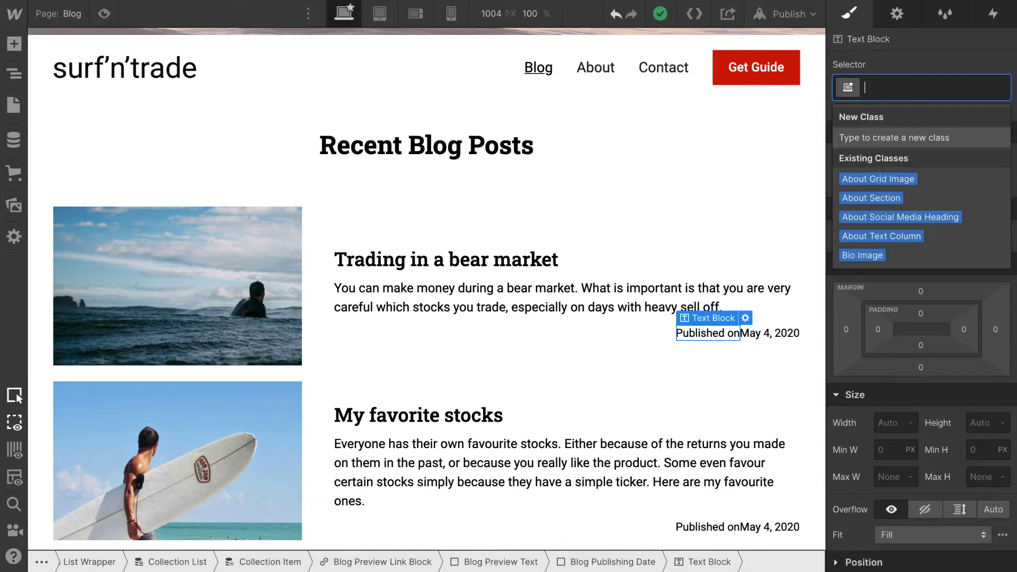
{"action": "type", "text": "Published "}
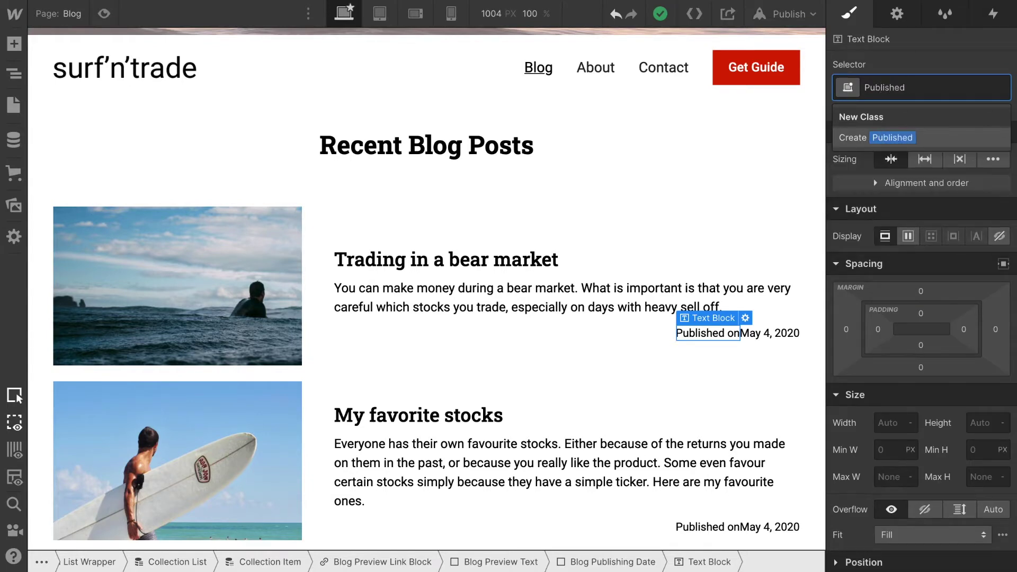
{"action": "type", "text": "On"}
{"action": "key", "text": "Return"}
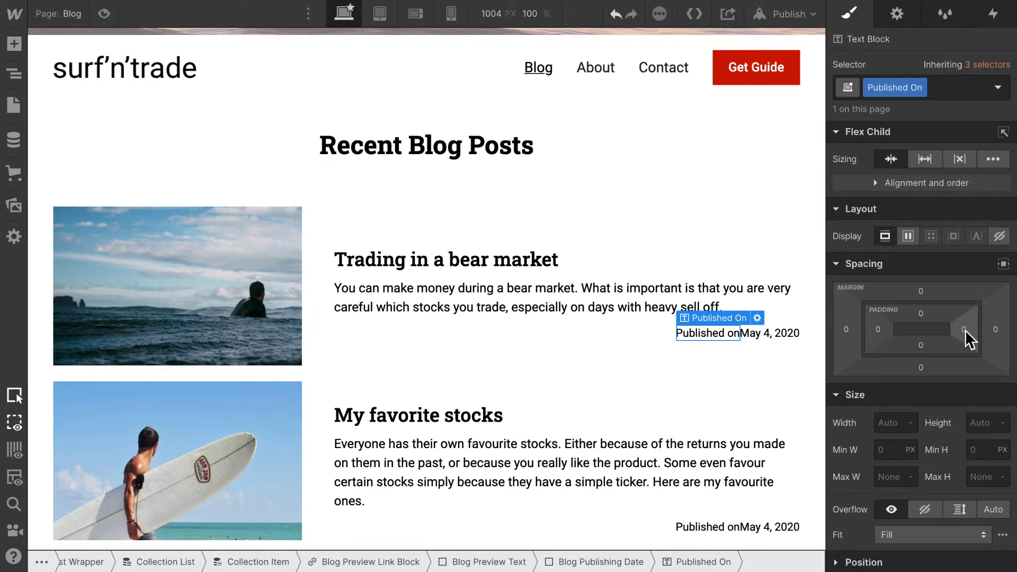
- Set the right margin of the Published On class to 2 px
{"action": "left_click", "coordinate": [995, 330]}
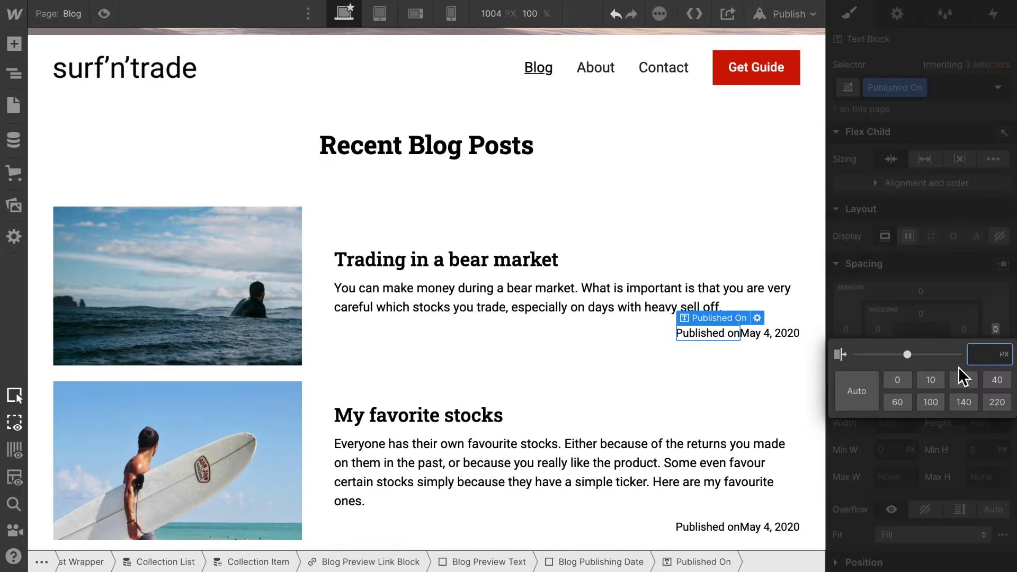
{"action": "type", "text": "2"}
{"action": "key", "text": "Return"}
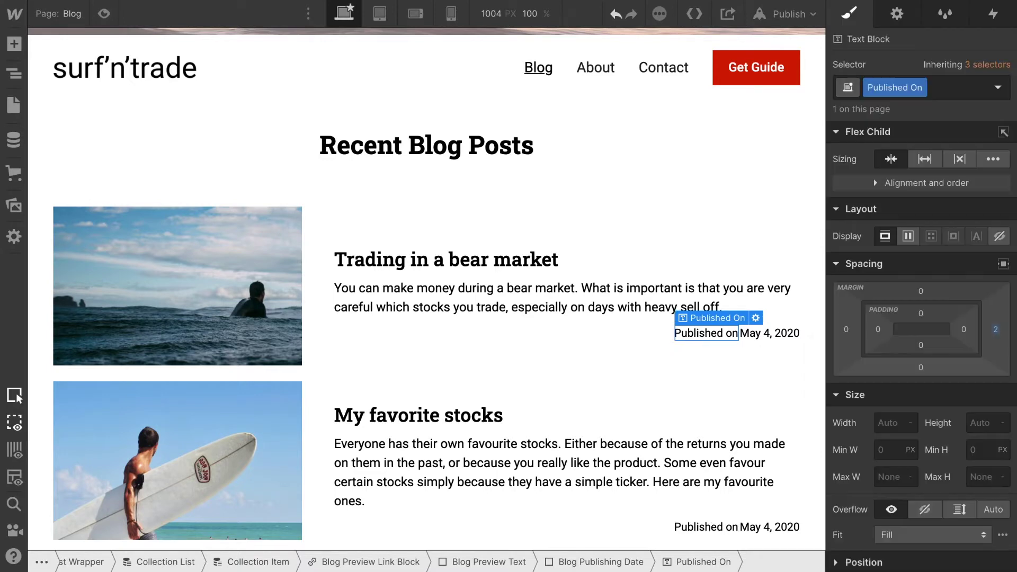
- Apply the existing Published On class to the date text block beside the "Published on" text
{"action": "left_click", "coordinate": [770, 334]}
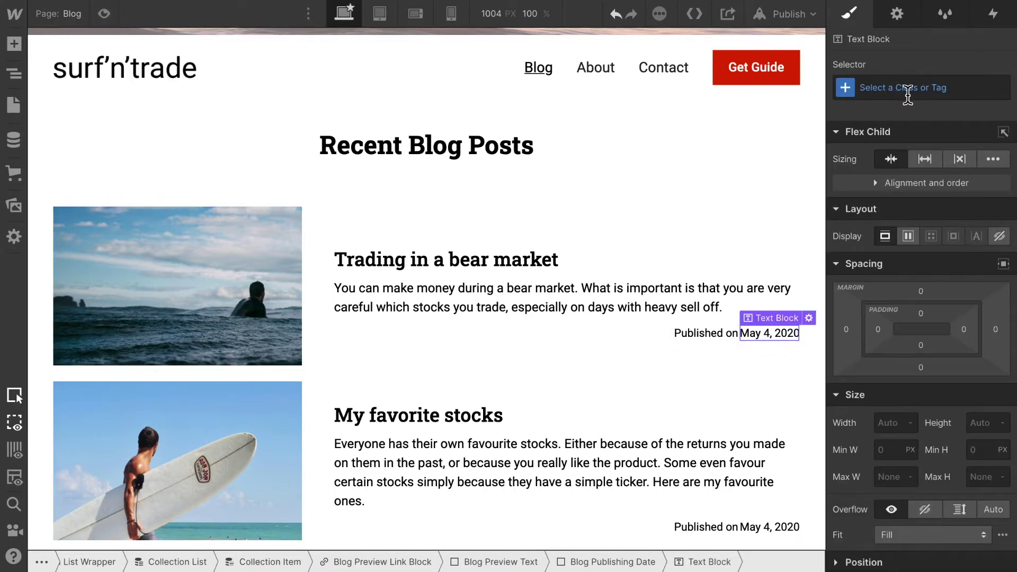
{"action": "left_click", "coordinate": [905, 89]}
{"action": "type", "text": "Pub"}
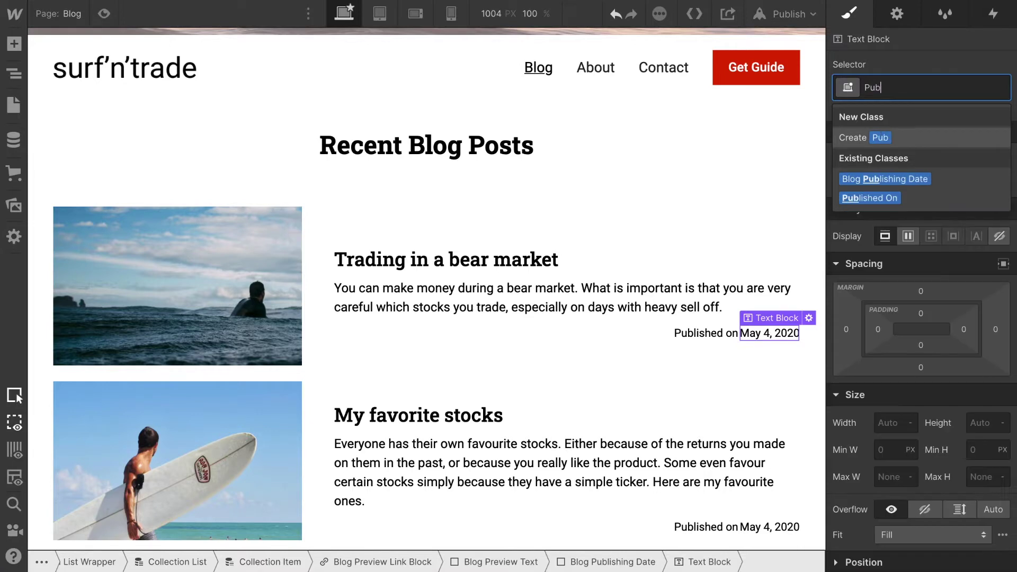
{"action": "left_click", "coordinate": [888, 198]}
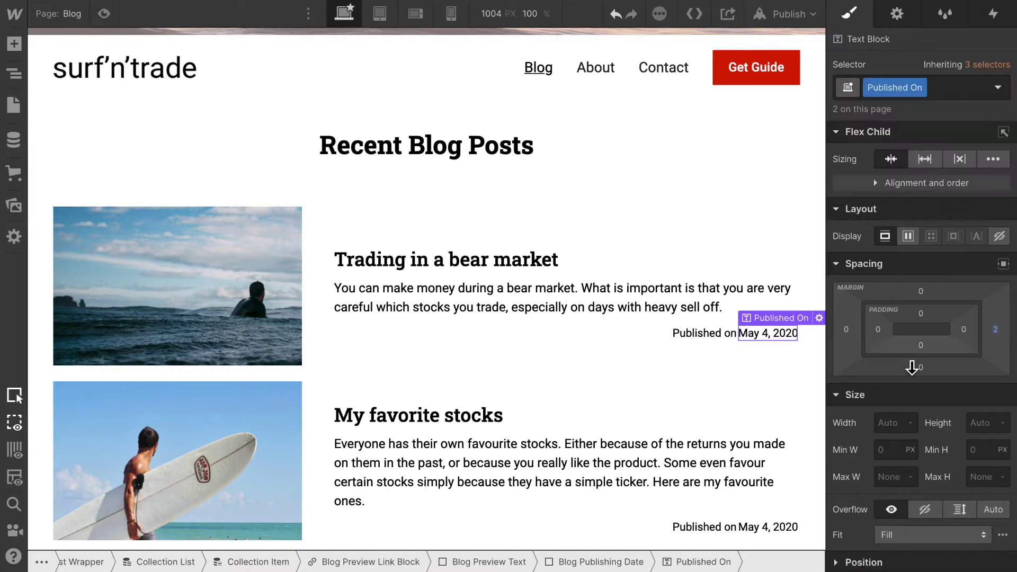
- Set the font weight of the Published On class to 300 - Light
{"action": "left_click", "coordinate": [709, 335]}
{"action": "scroll", "coordinate": [942, 379], "scroll_direction": "down", "scroll_amount": 7}
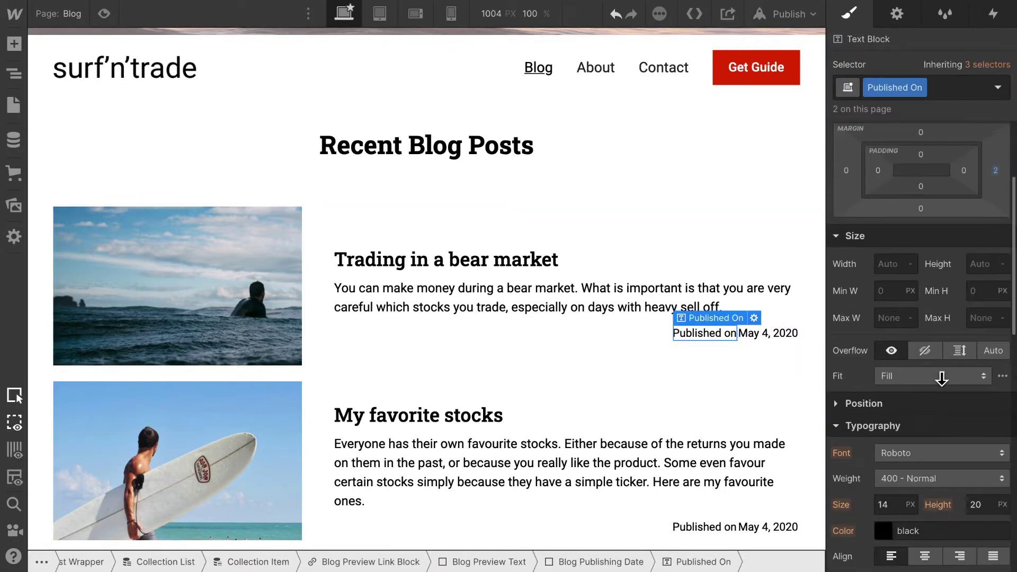
{"action": "scroll", "coordinate": [938, 381], "scroll_direction": "down", "scroll_amount": 1}
{"action": "left_click", "coordinate": [947, 250]}
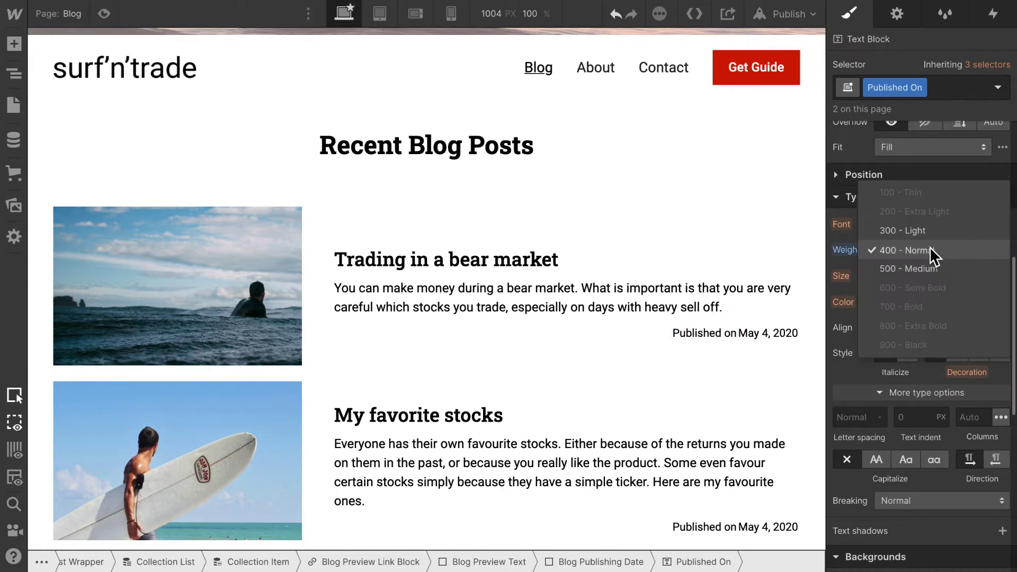
{"action": "left_click", "coordinate": [926, 230]}
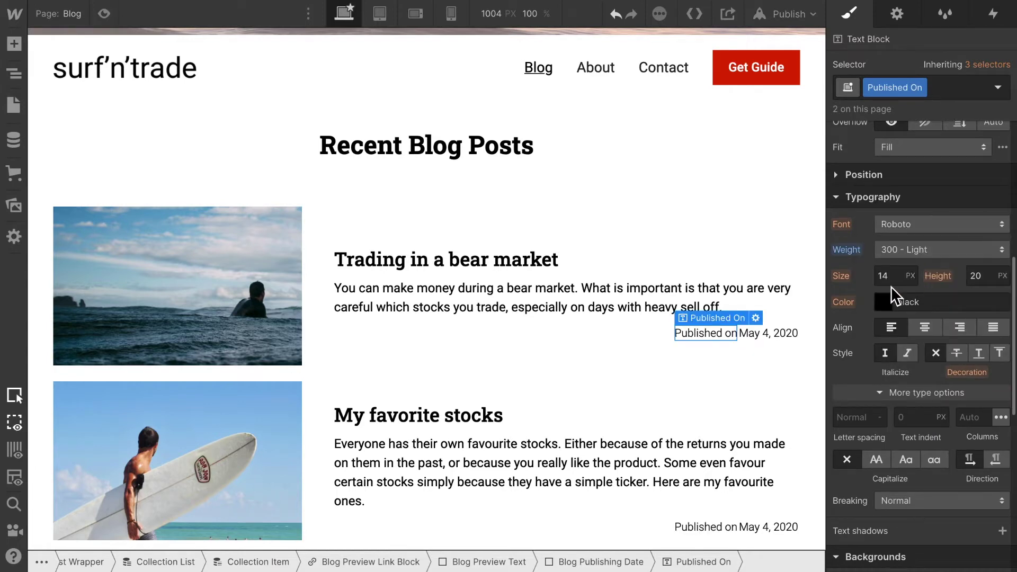
- Add an outside box shadow with a 5 px blur to the Blog Preview Link Block
{"action": "left_click", "coordinate": [643, 383]}
{"action": "scroll", "coordinate": [580, 370], "scroll_direction": "down", "scroll_amount": 3}
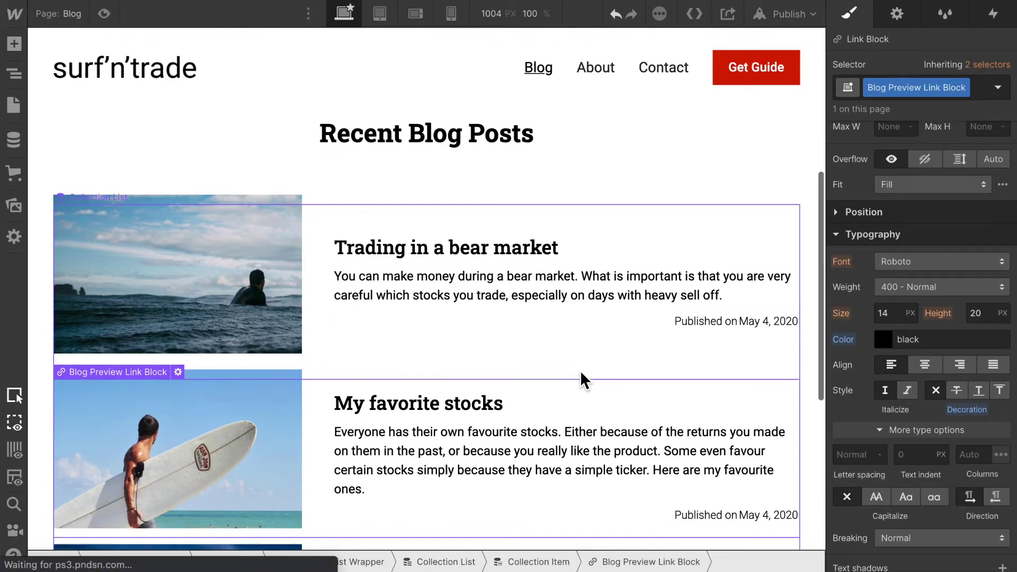
{"action": "scroll", "coordinate": [580, 370], "scroll_direction": "down", "scroll_amount": 2}
{"action": "scroll", "coordinate": [531, 363], "scroll_direction": "up", "scroll_amount": 1}
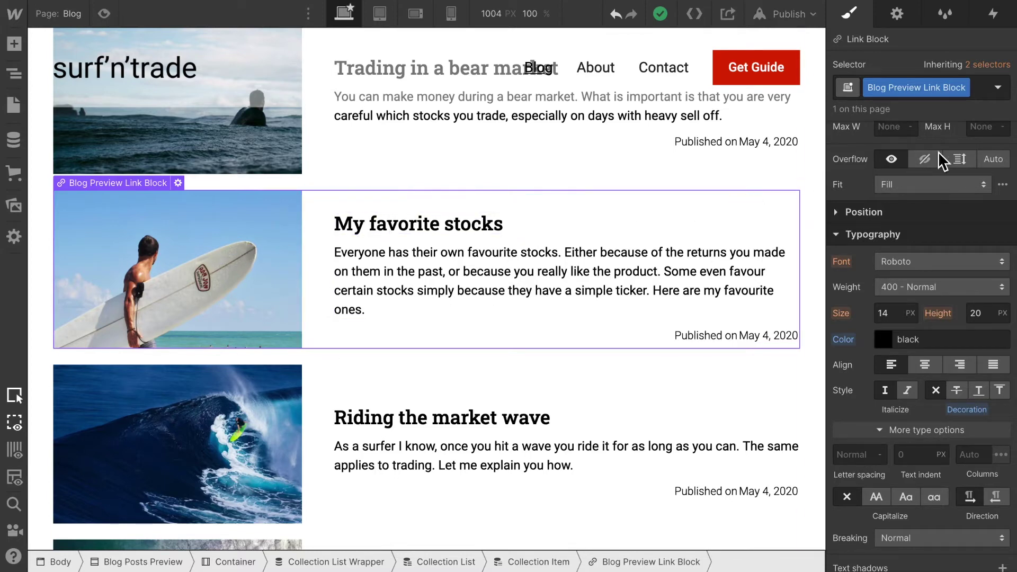
{"action": "scroll", "coordinate": [936, 310], "scroll_direction": "down", "scroll_amount": 9}
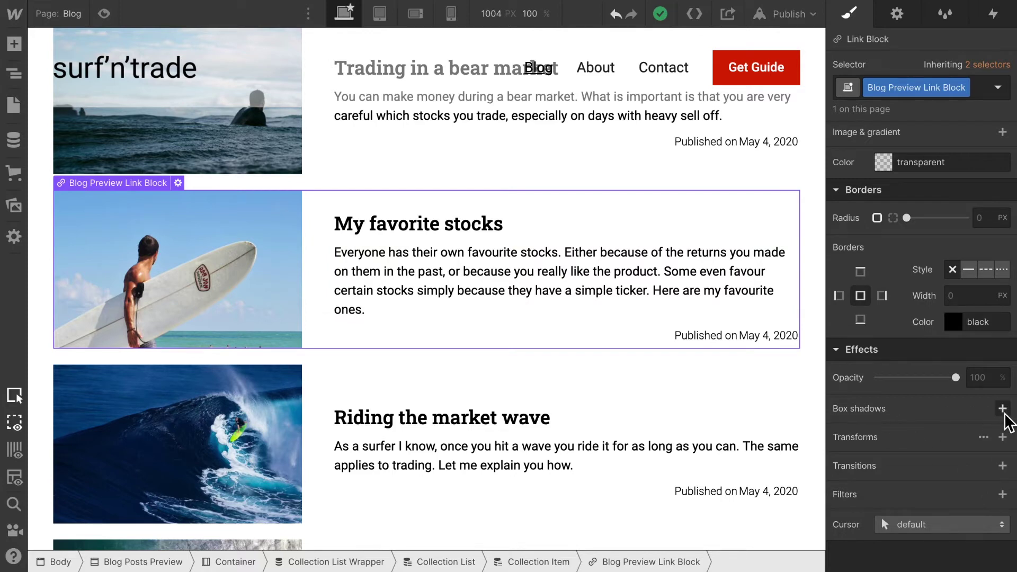
{"action": "left_click", "coordinate": [1003, 409]}
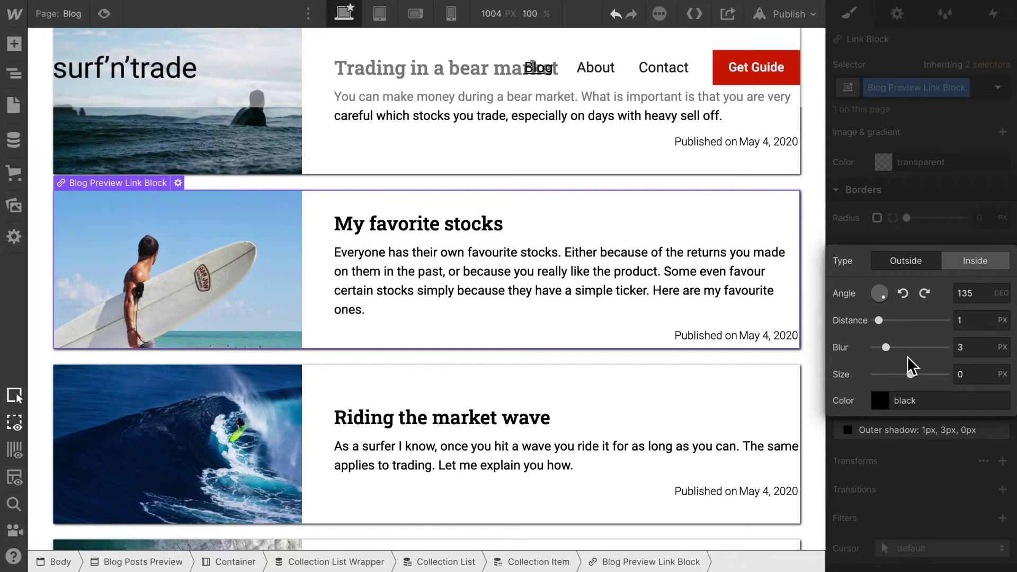
{"action": "left_click_drag", "start_coordinate": [892, 351], "coordinate": [898, 351]}
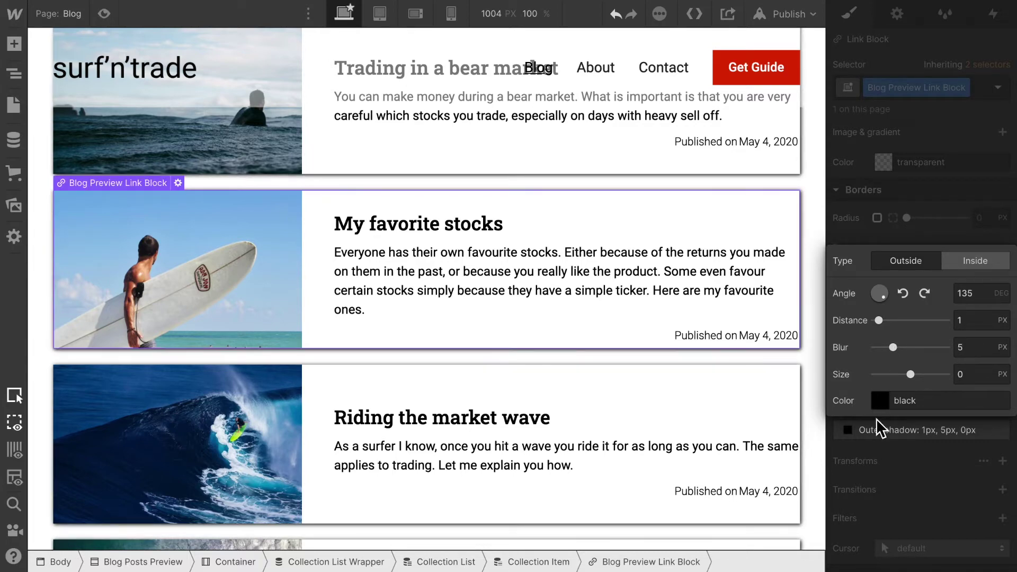
{"action": "left_click", "coordinate": [867, 477]}
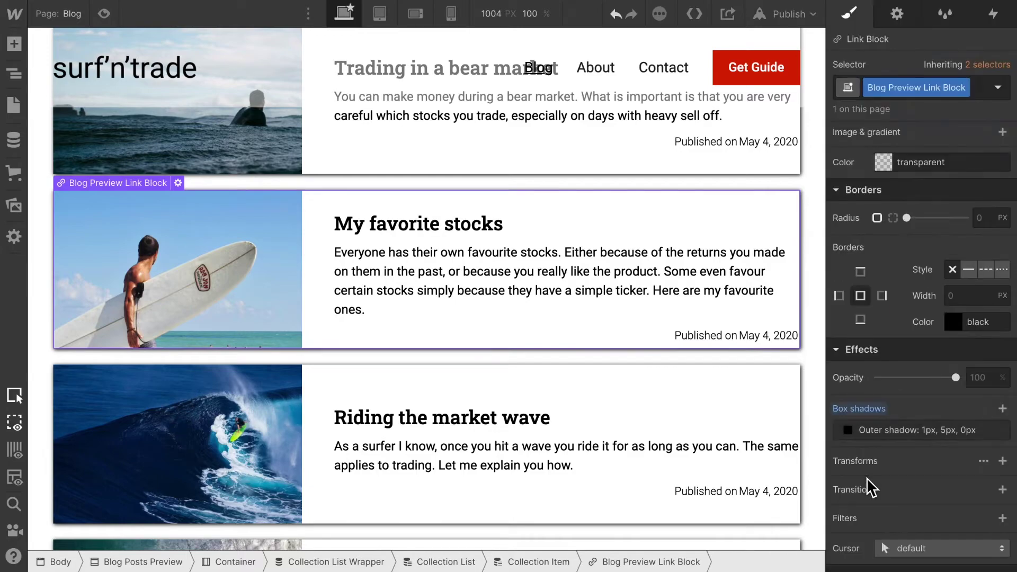
- Preview the blog page and examine the shadows and date rows of the post previews, then return to the designer
{"action": "left_click", "coordinate": [104, 15]}
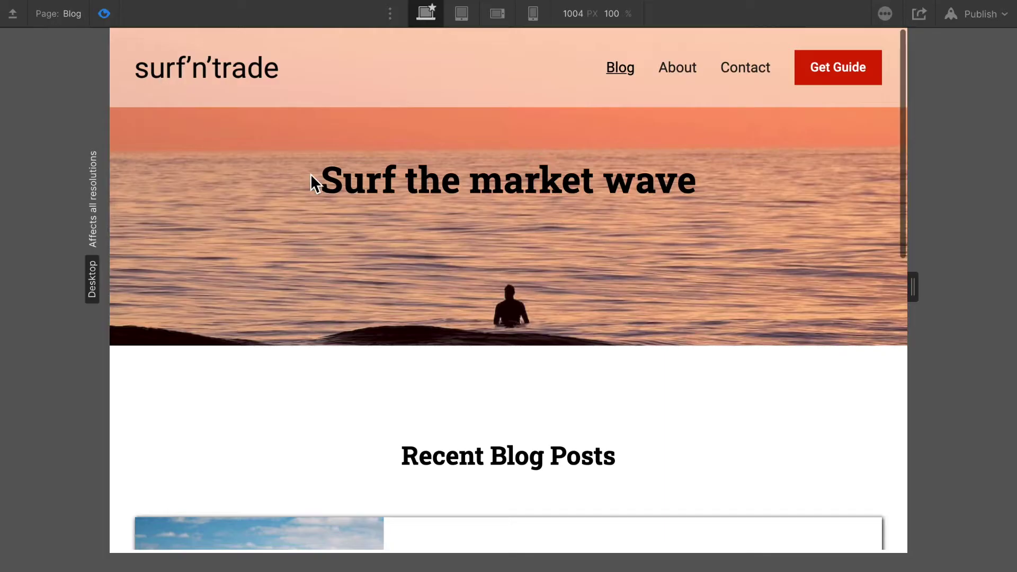
{"action": "left_click", "coordinate": [105, 14]}
{"action": "left_click", "coordinate": [105, 13]}
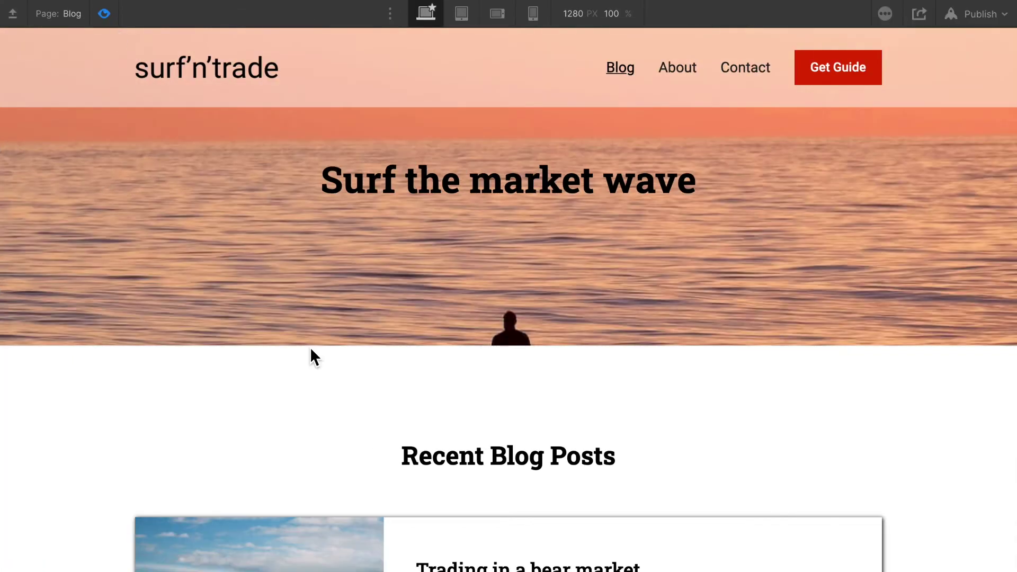
{"action": "scroll", "coordinate": [311, 349], "scroll_direction": "down", "scroll_amount": 10}
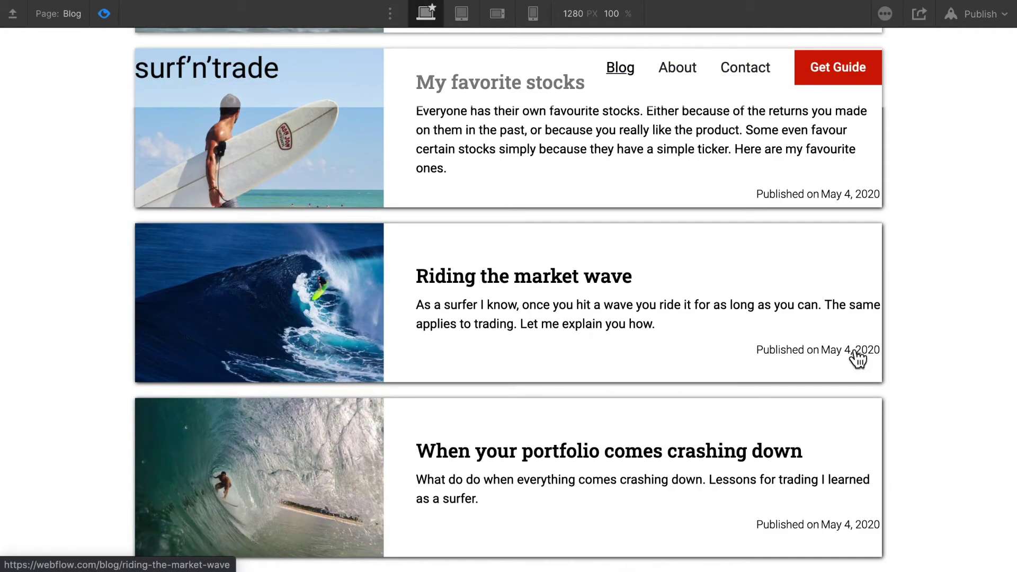
{"action": "scroll", "coordinate": [952, 427], "scroll_direction": "up", "scroll_amount": 7}
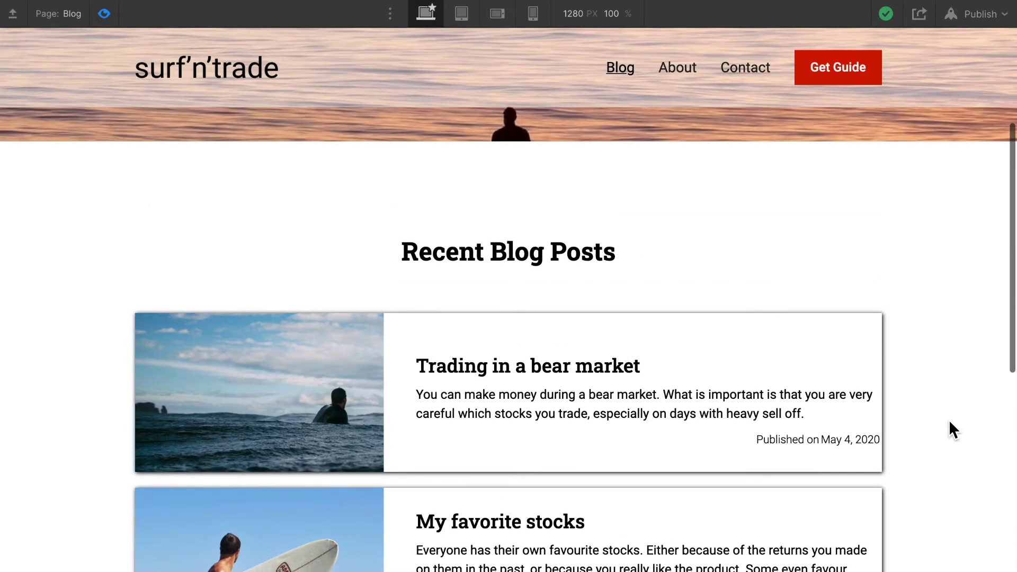
{"action": "scroll", "coordinate": [950, 422], "scroll_direction": "down", "scroll_amount": 8}
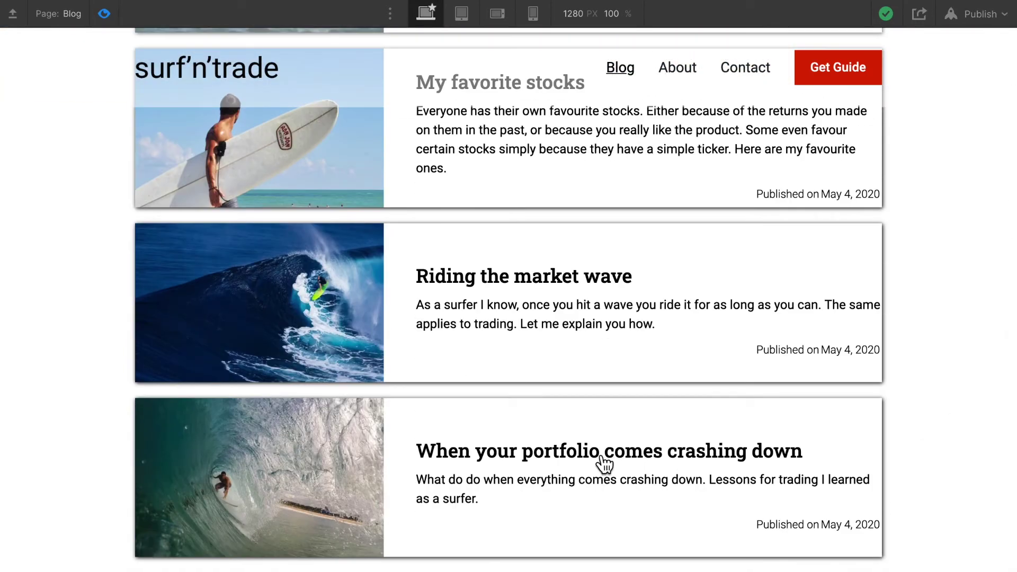
{"action": "scroll", "coordinate": [394, 170], "scroll_direction": "up", "scroll_amount": 7}
{"action": "scroll", "coordinate": [395, 169], "scroll_direction": "up", "scroll_amount": 5}
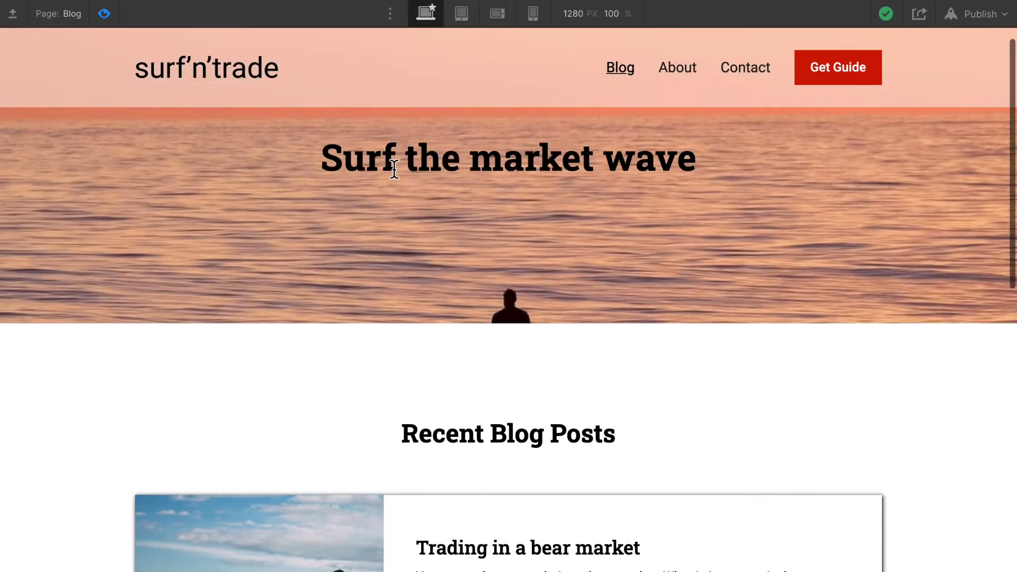
{"action": "scroll", "coordinate": [363, 290], "scroll_direction": "down", "scroll_amount": 10}
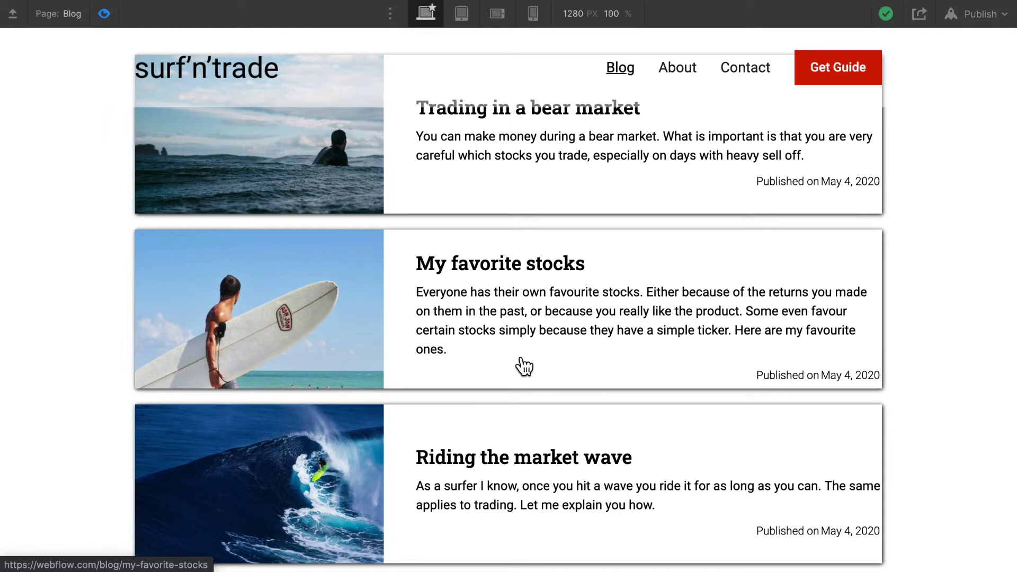
{"action": "scroll", "coordinate": [525, 365], "scroll_direction": "up", "scroll_amount": 9}
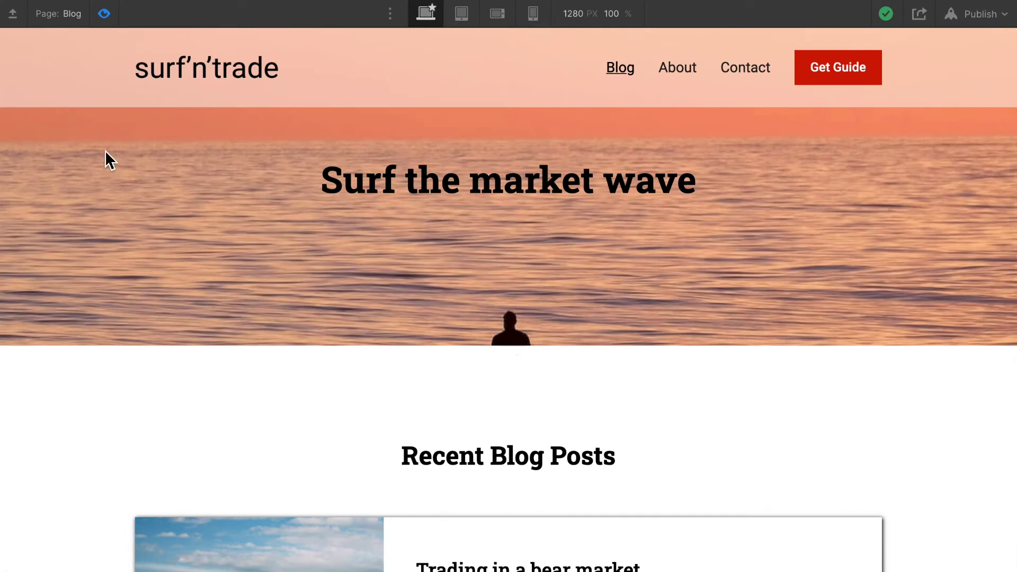
{"action": "left_click", "coordinate": [106, 13]}
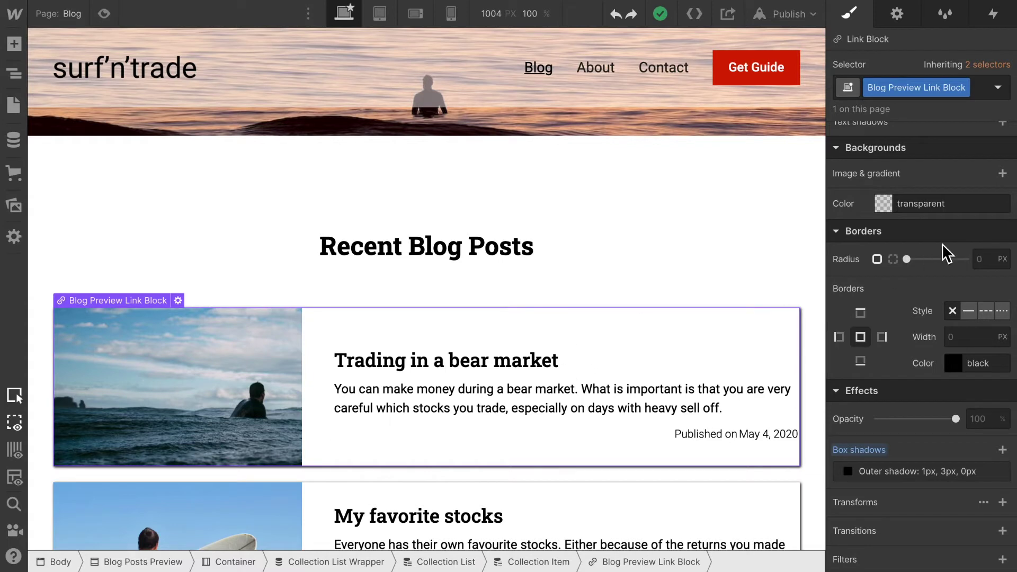
- Add a scale transform of 1.05 on X and Y to the Hover state of the Blog Preview Link Block
{"action": "left_click", "coordinate": [997, 89]}
{"action": "left_click", "coordinate": [900, 156]}
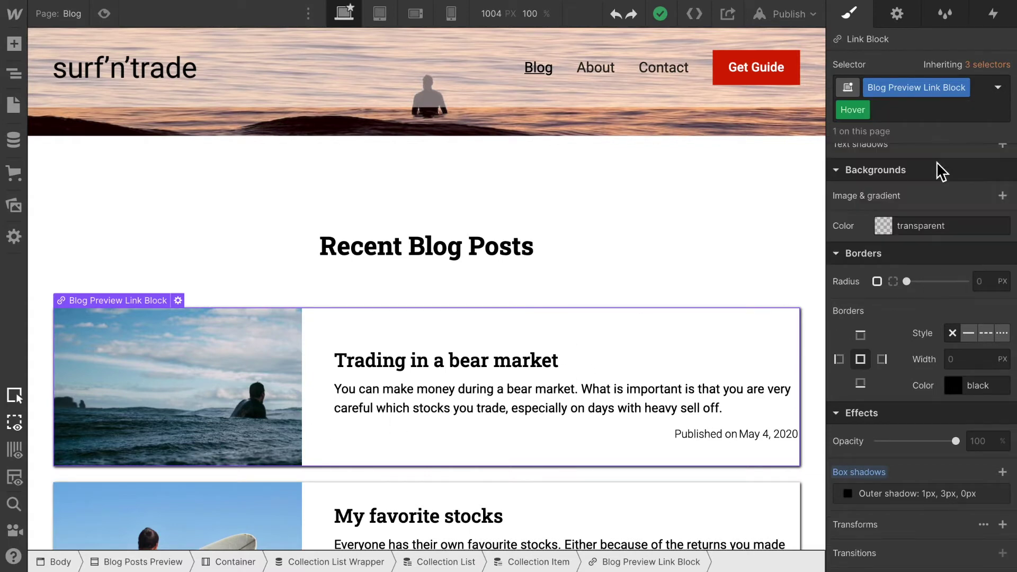
{"action": "scroll", "coordinate": [939, 334], "scroll_direction": "down", "scroll_amount": 3}
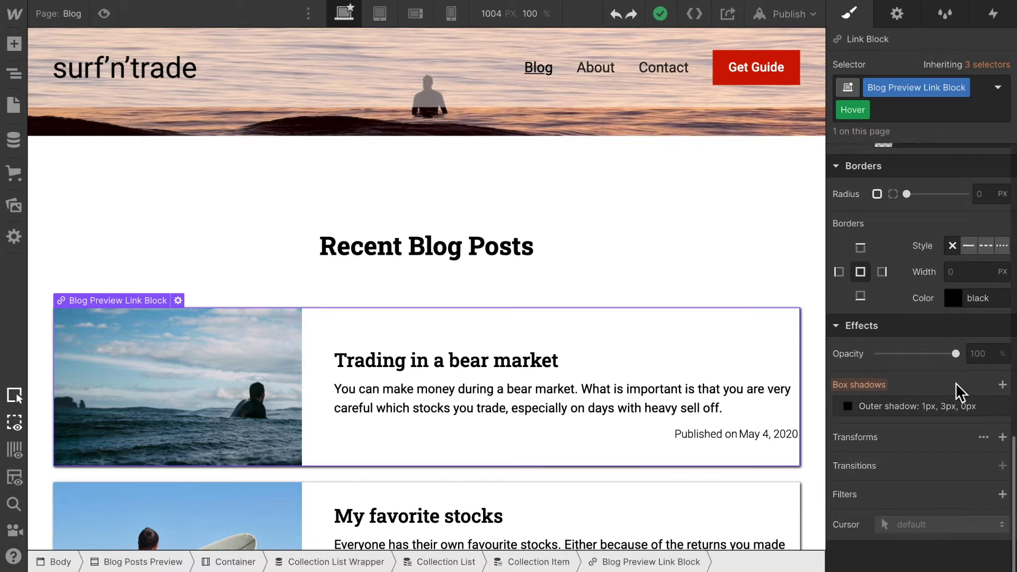
{"action": "left_click", "coordinate": [1001, 439]}
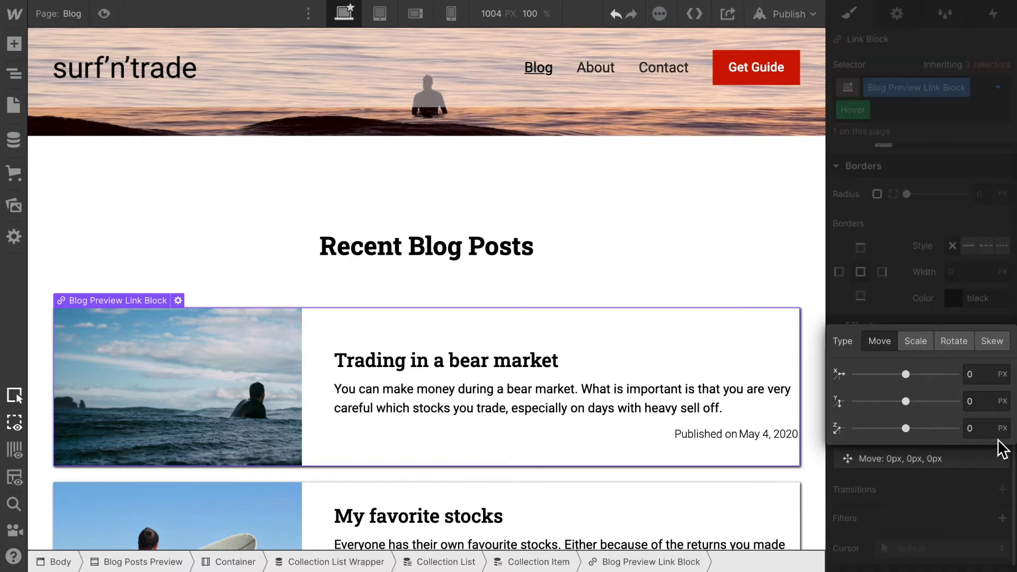
{"action": "left_click", "coordinate": [921, 344]}
{"action": "left_click", "coordinate": [977, 381]}
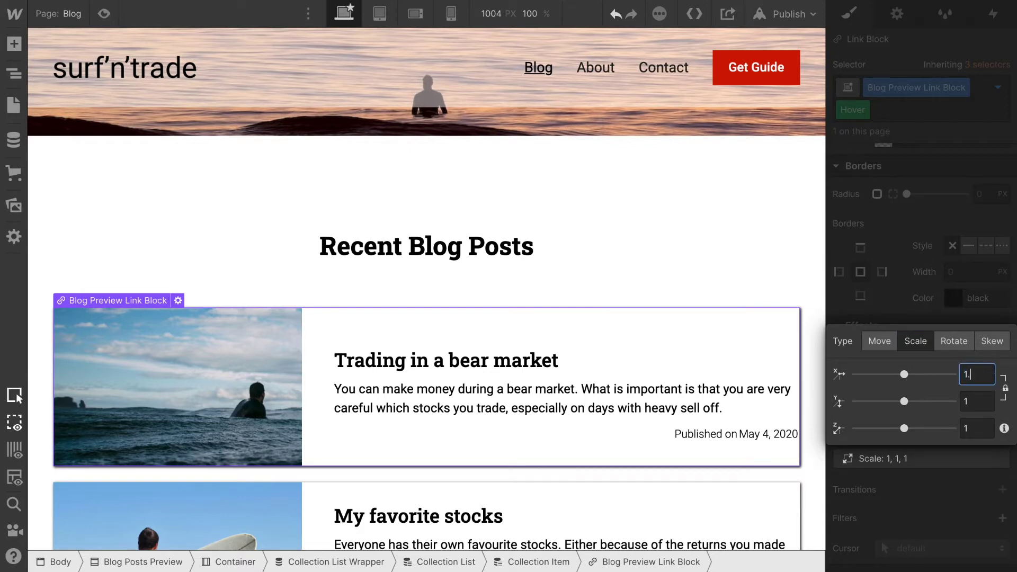
{"action": "key", "text": "Return"}
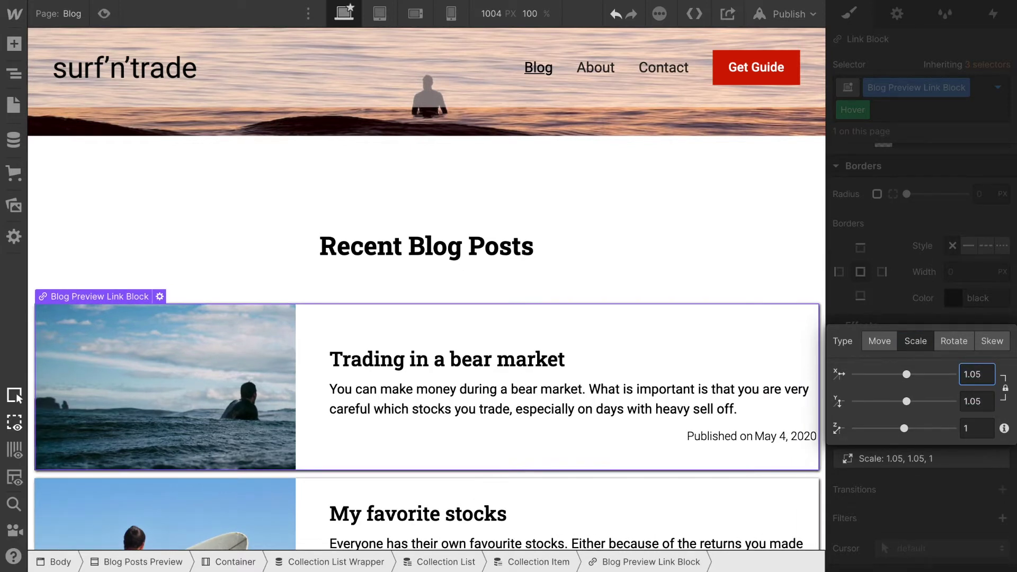
{"action": "left_click", "coordinate": [926, 236]}
- Switch the Blog Preview Link Block back to the None state and add a Transform transition with a 500 ms duration
{"action": "left_click", "coordinate": [998, 88]}
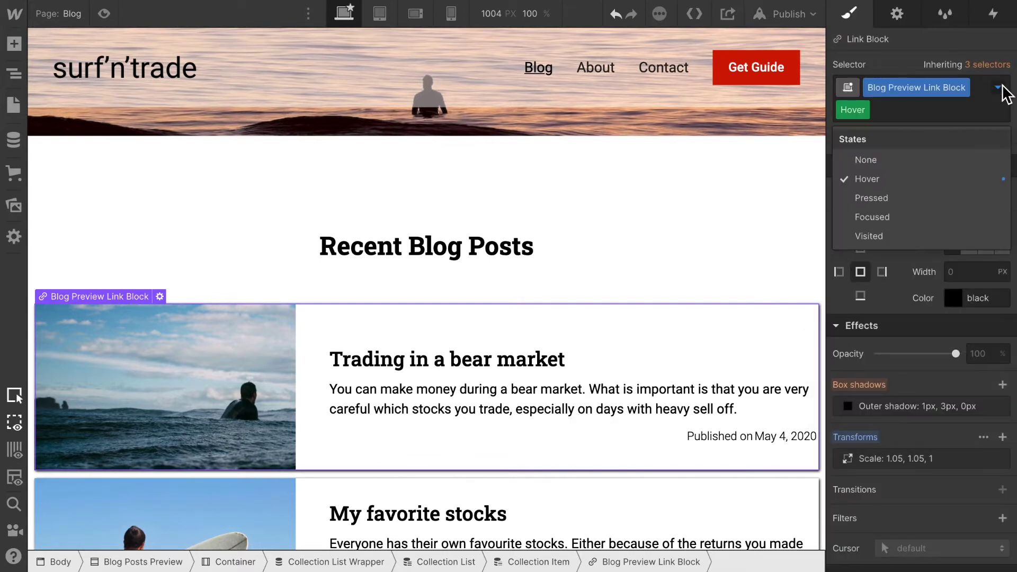
{"action": "left_click", "coordinate": [964, 160]}
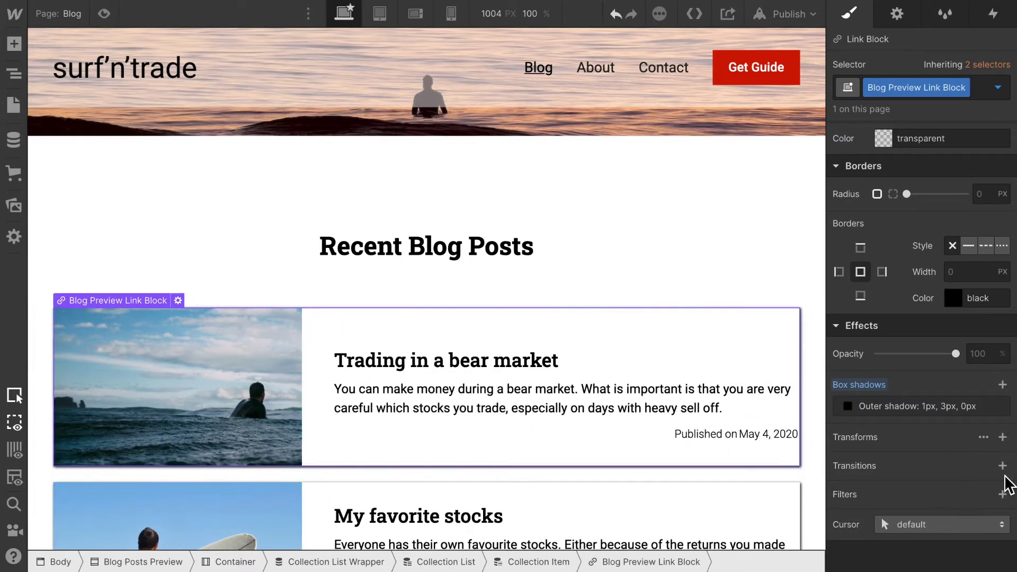
{"action": "left_click", "coordinate": [1003, 466]}
{"action": "double_click", "coordinate": [973, 409]}
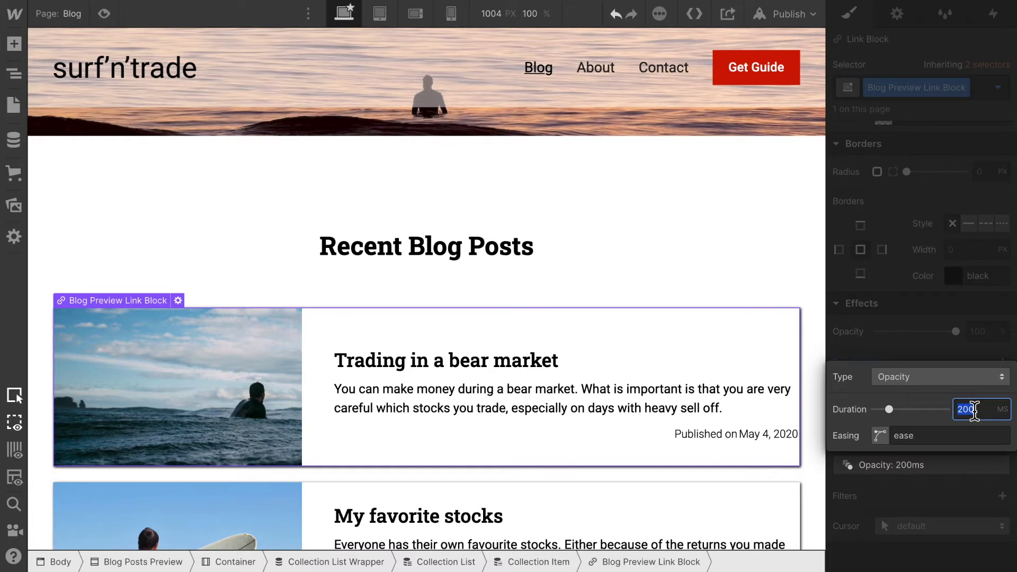
{"action": "type", "text": "500"}
{"action": "left_click", "coordinate": [964, 376]}
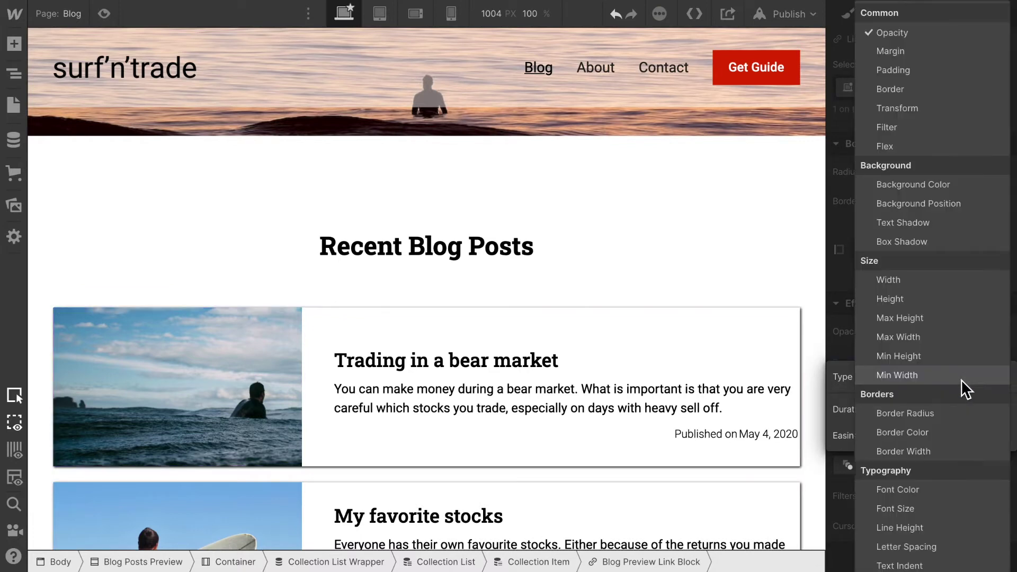
{"action": "left_click", "coordinate": [929, 109]}
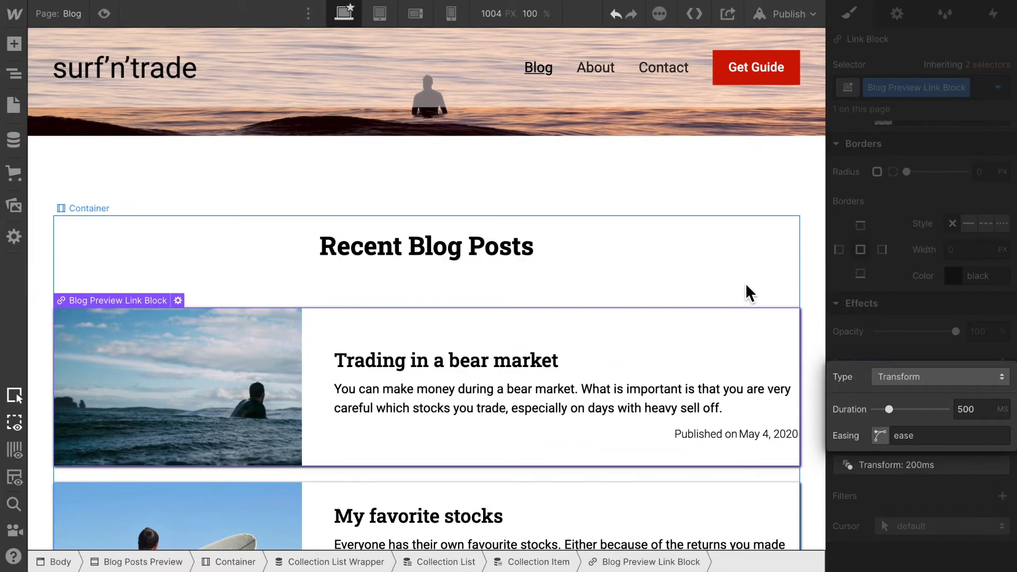
{"action": "scroll", "coordinate": [745, 283], "scroll_direction": "down", "scroll_amount": 1}
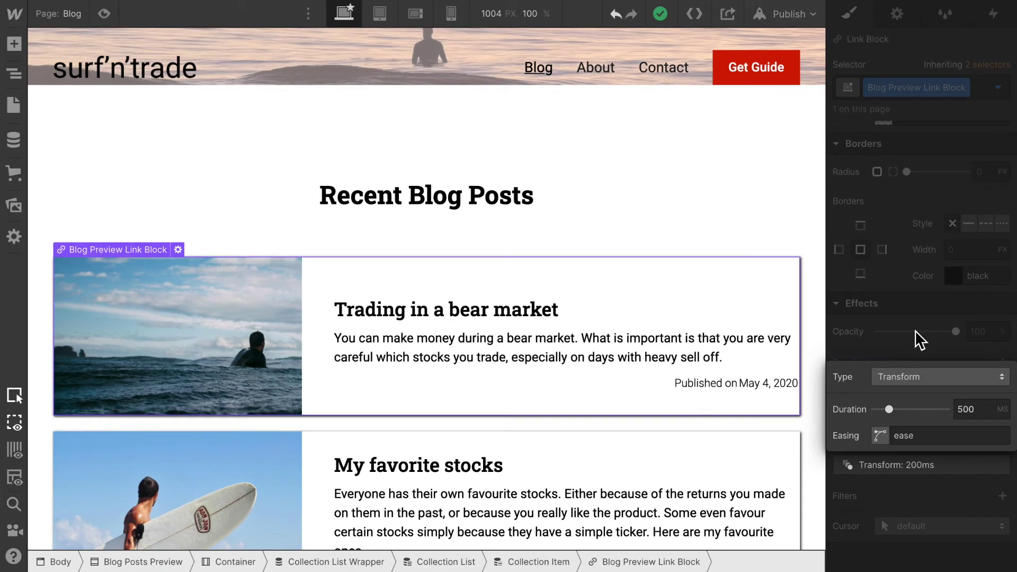
{"action": "left_click", "coordinate": [915, 330]}
- Set the bottom margin of the Blog Preview Link Block to 40 px
{"action": "scroll", "coordinate": [914, 312], "scroll_direction": "up", "scroll_amount": 6}
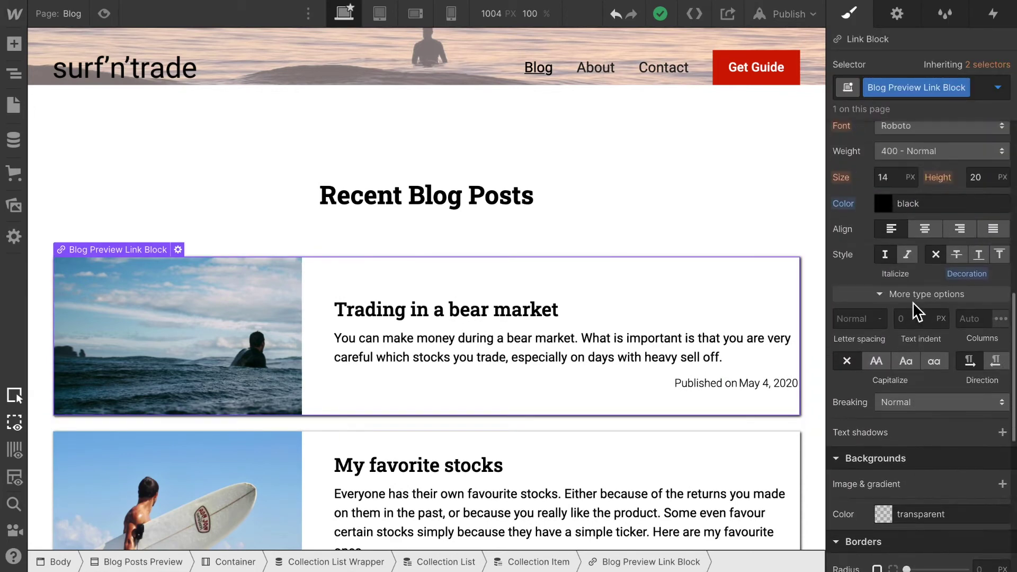
{"action": "scroll", "coordinate": [884, 254], "scroll_direction": "up", "scroll_amount": 8}
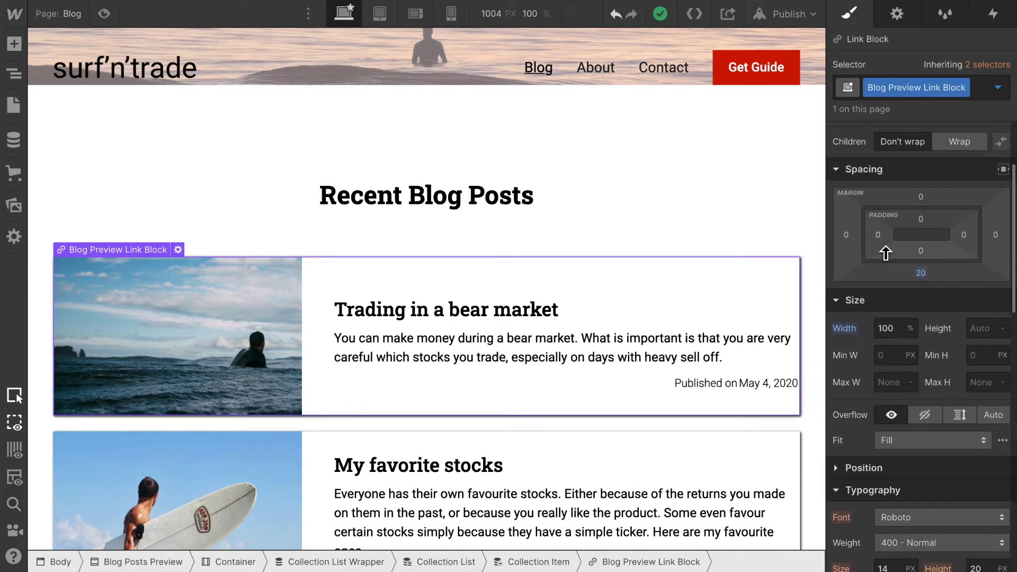
{"action": "scroll", "coordinate": [885, 253], "scroll_direction": "up", "scroll_amount": 2}
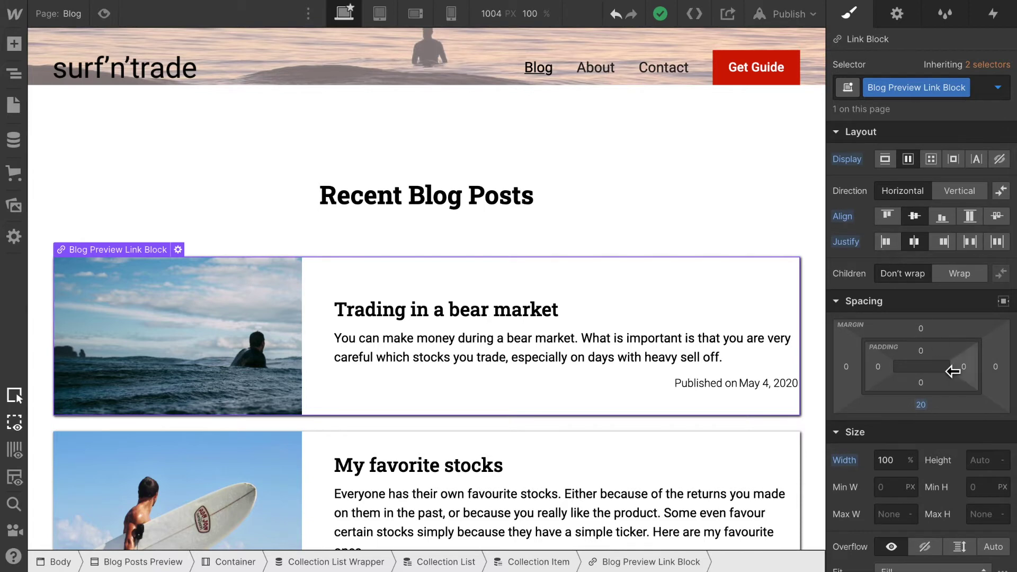
{"action": "left_click", "coordinate": [921, 406]}
{"action": "left_click", "coordinate": [994, 457]}
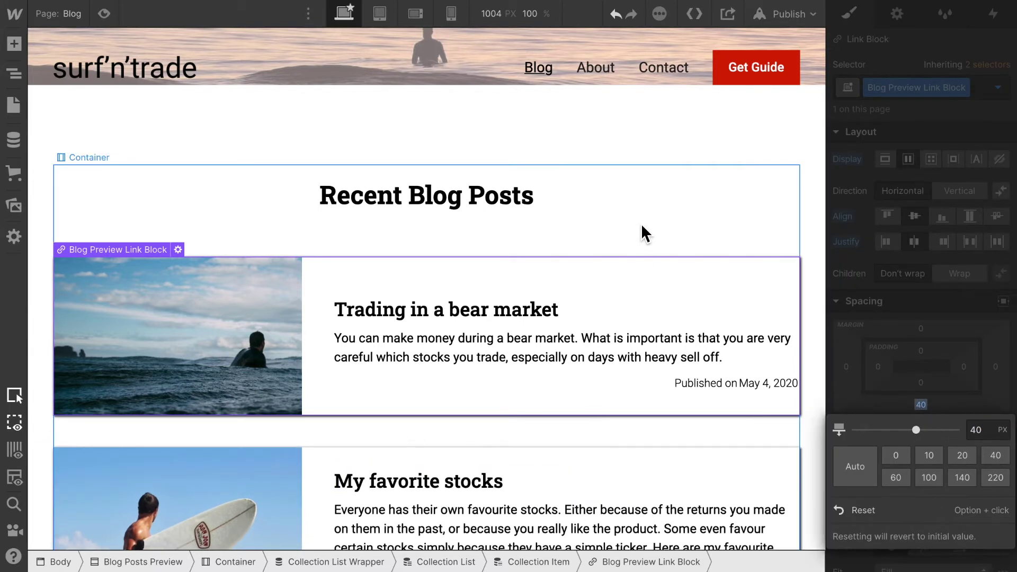
{"action": "left_click", "coordinate": [641, 226]}
- Preview the blog page and examine the hover animation and spacing of the post previews, then return to the designer
{"action": "left_click", "coordinate": [104, 14]}
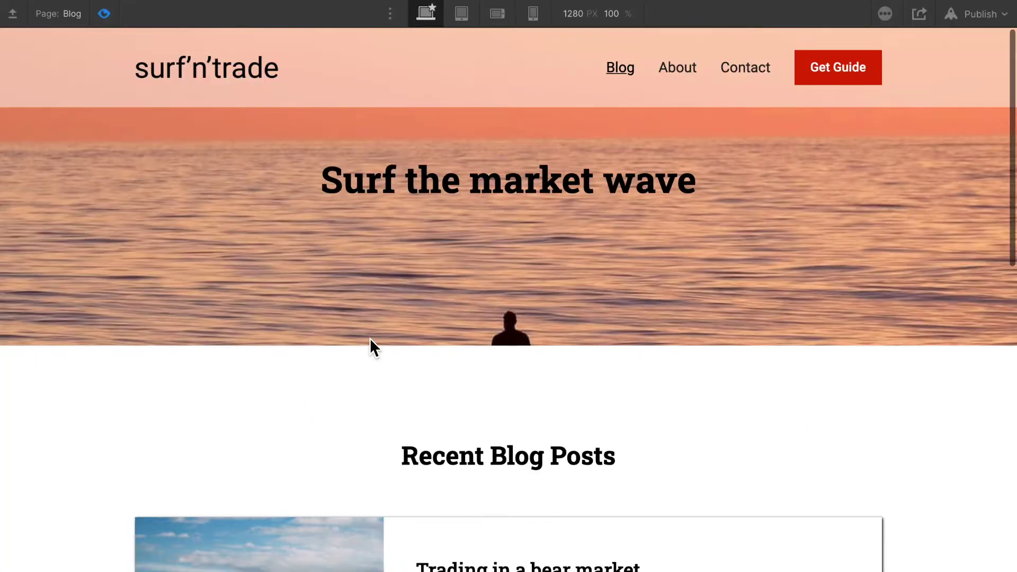
{"action": "scroll", "coordinate": [369, 338], "scroll_direction": "down", "scroll_amount": 6}
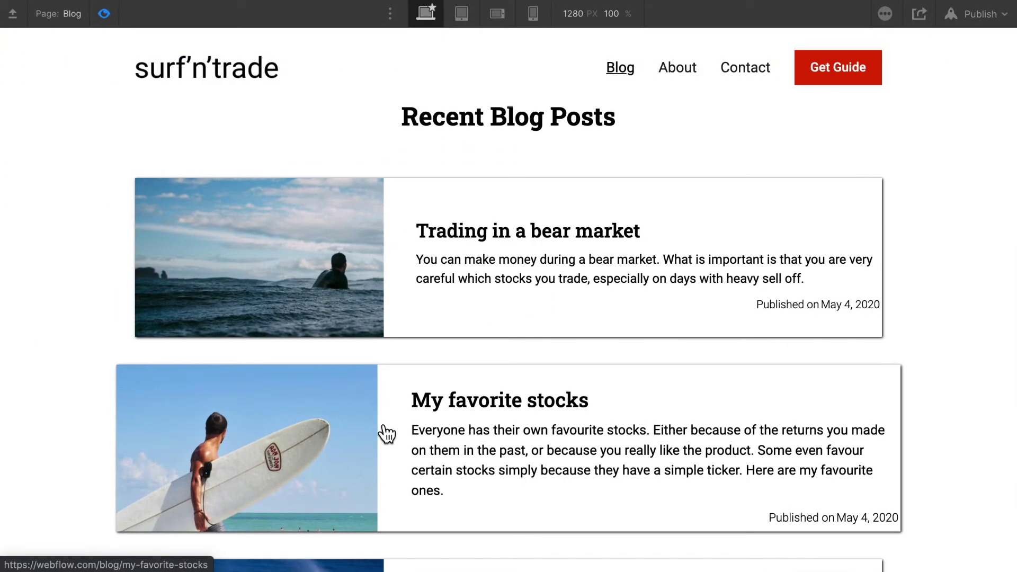
{"action": "scroll", "coordinate": [392, 484], "scroll_direction": "down", "scroll_amount": 2}
{"action": "scroll", "coordinate": [416, 535], "scroll_direction": "down", "scroll_amount": 5}
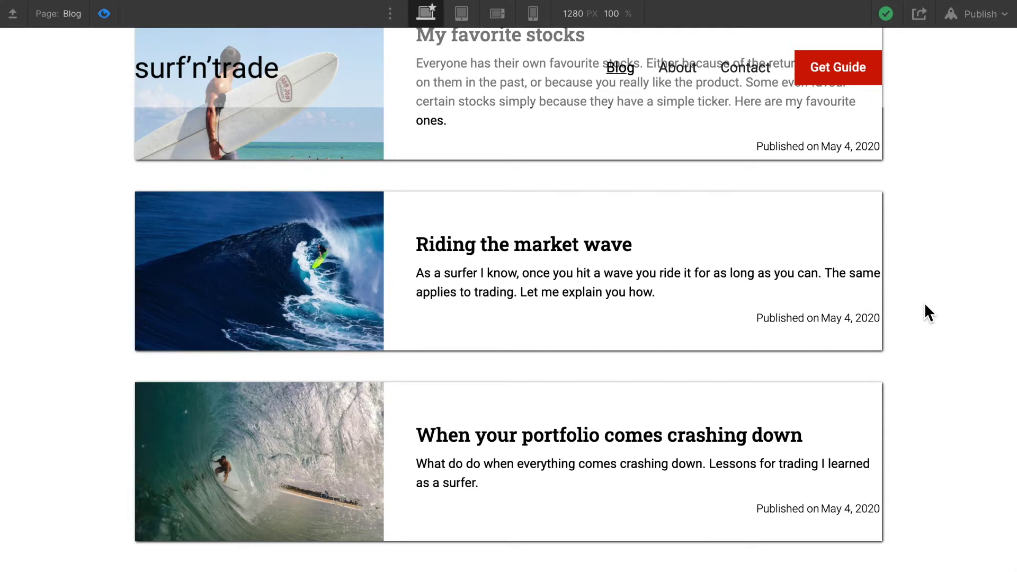
{"action": "scroll", "coordinate": [924, 306], "scroll_direction": "up", "scroll_amount": 10}
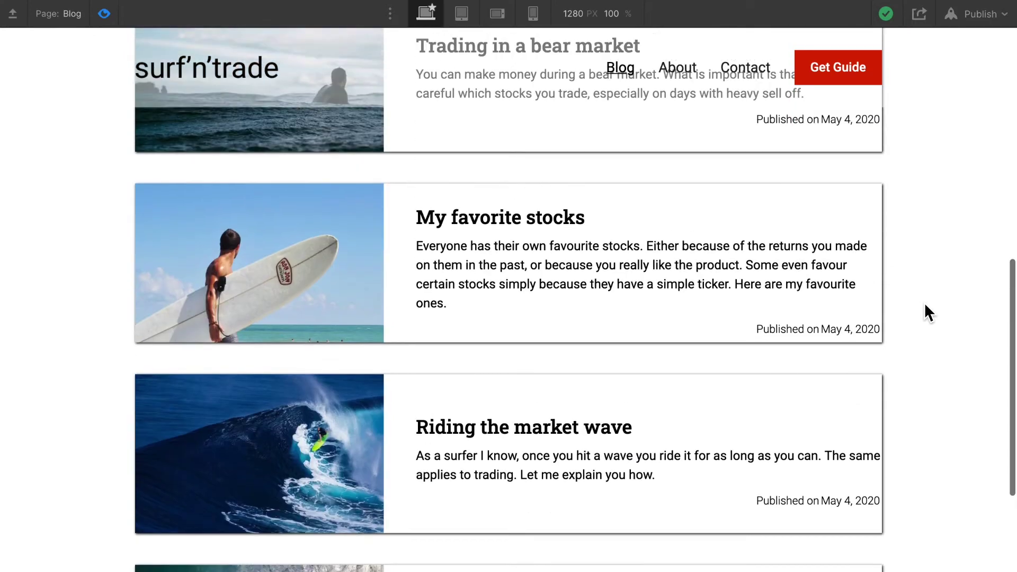
{"action": "scroll", "coordinate": [923, 303], "scroll_direction": "down", "scroll_amount": 10}
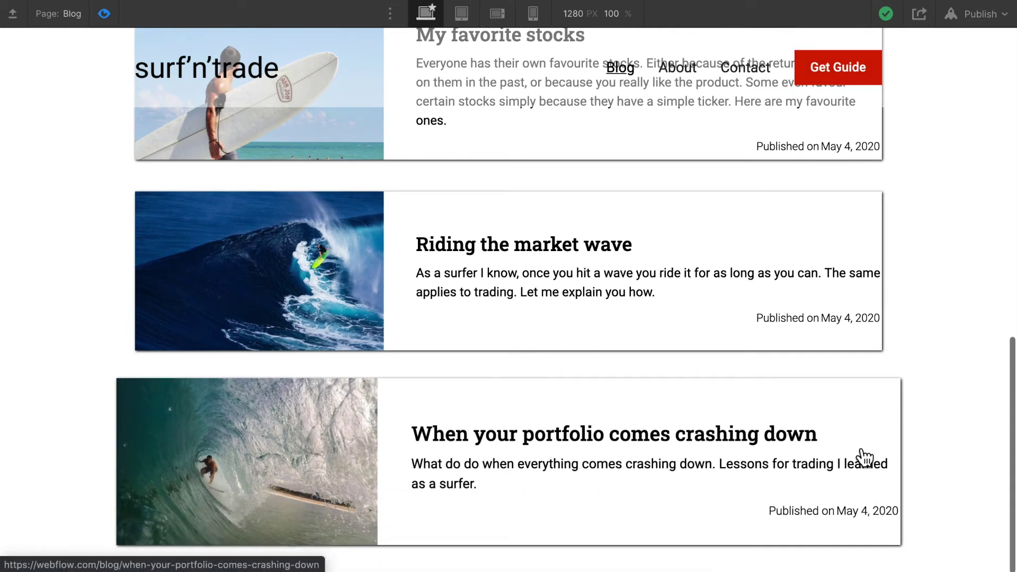
{"action": "scroll", "coordinate": [986, 431], "scroll_direction": "up", "scroll_amount": 3}
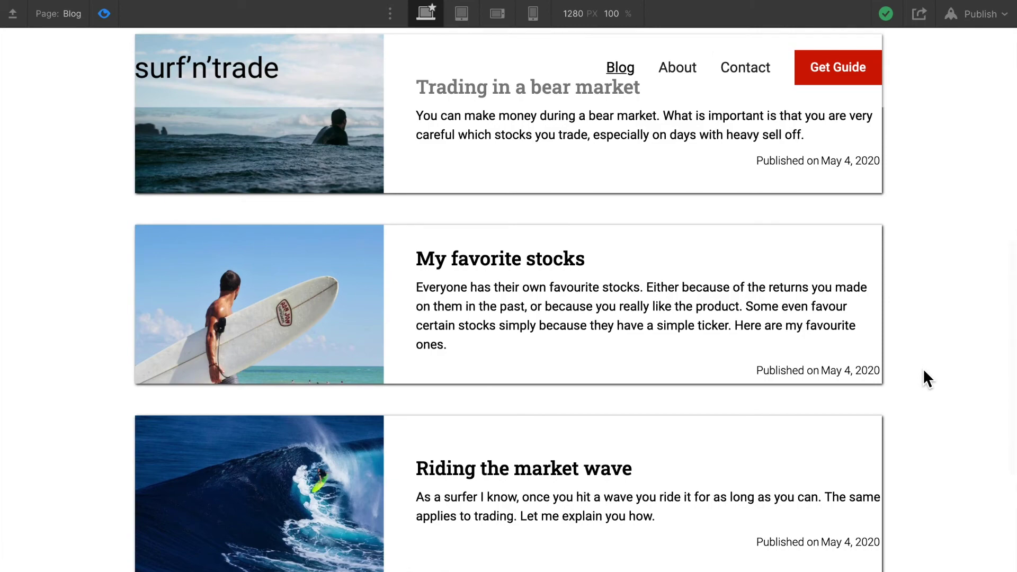
{"action": "scroll", "coordinate": [919, 406], "scroll_direction": "down", "scroll_amount": 3}
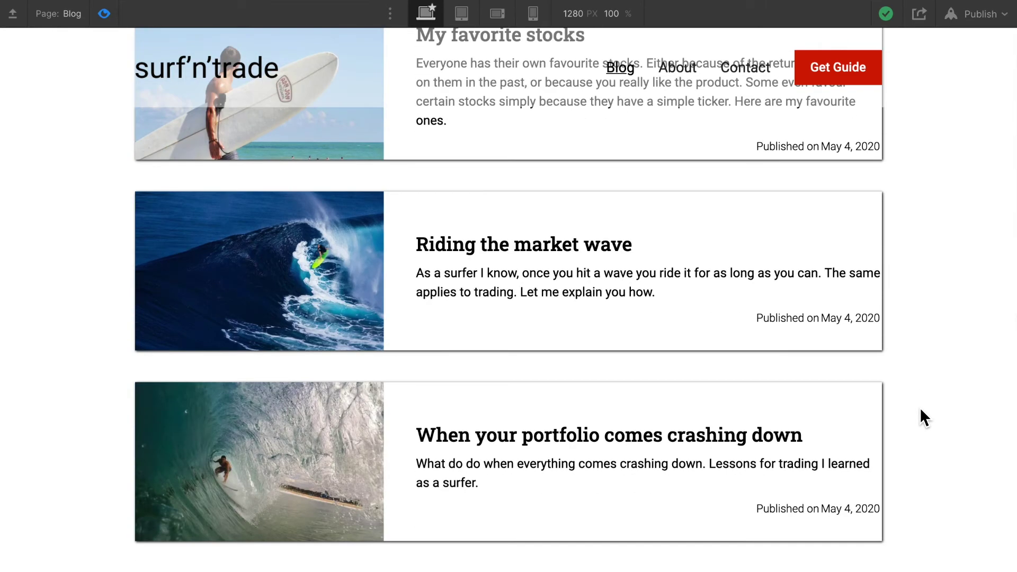
{"action": "scroll", "coordinate": [921, 413], "scroll_direction": "up", "scroll_amount": 4}
{"action": "scroll", "coordinate": [920, 407], "scroll_direction": "up", "scroll_amount": 3}
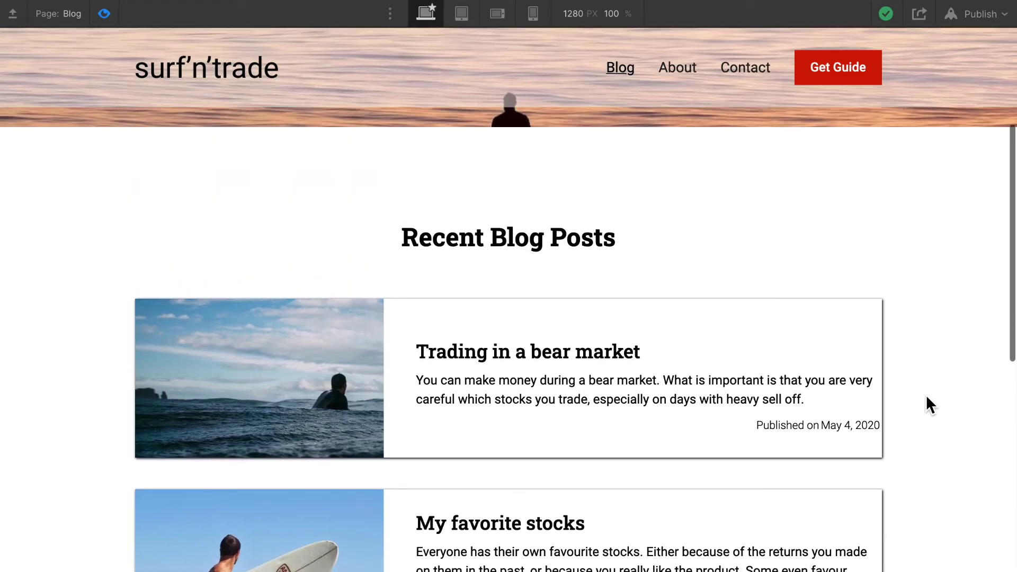
{"action": "left_click", "coordinate": [105, 14]}
- Add the Get Guide Section symbol below the blog posts and the Footer symbol at the end of the page
{"action": "scroll", "coordinate": [192, 324], "scroll_direction": "down", "scroll_amount": 10}
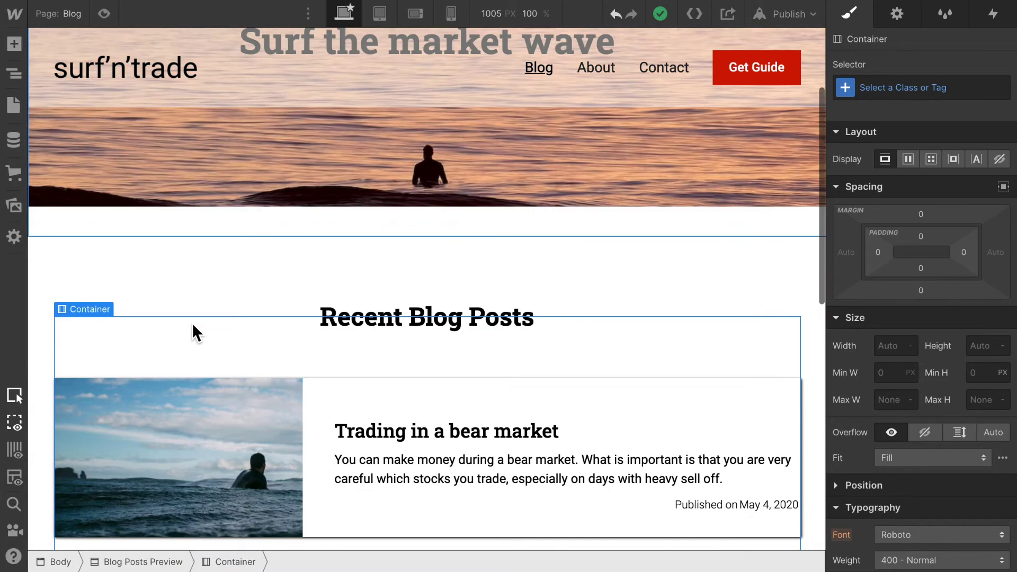
{"action": "scroll", "coordinate": [192, 323], "scroll_direction": "down", "scroll_amount": 3}
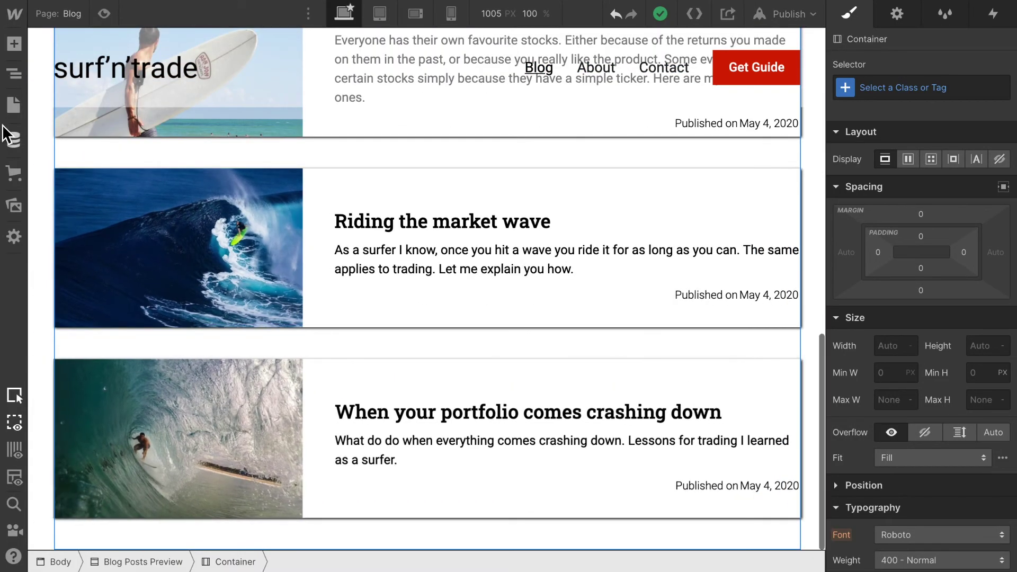
{"action": "left_click", "coordinate": [16, 43]}
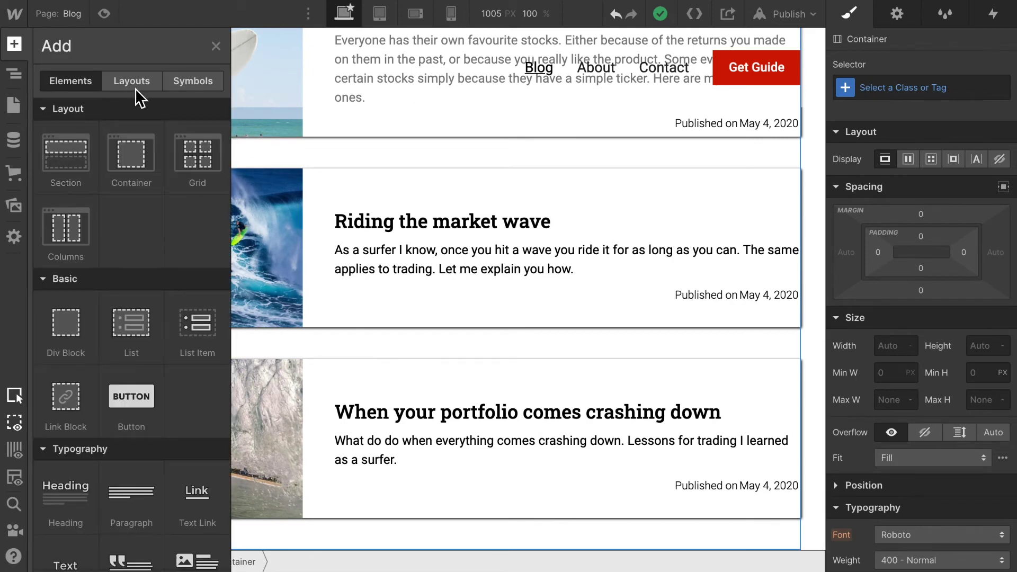
{"action": "left_click", "coordinate": [203, 85]}
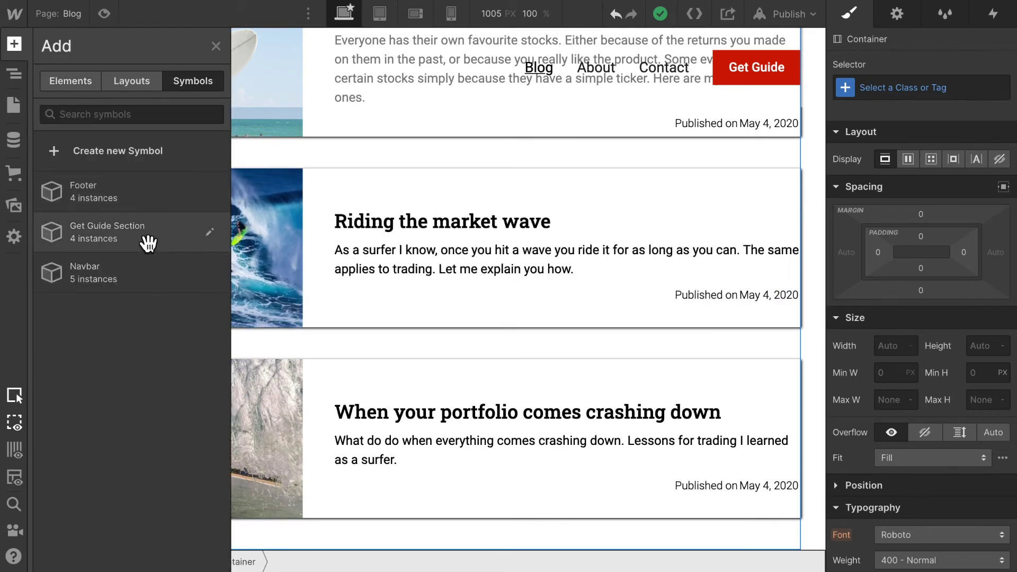
{"action": "left_click_drag", "start_coordinate": [139, 243], "coordinate": [865, 373]}
{"action": "scroll", "coordinate": [550, 411], "scroll_direction": "down", "scroll_amount": 5}
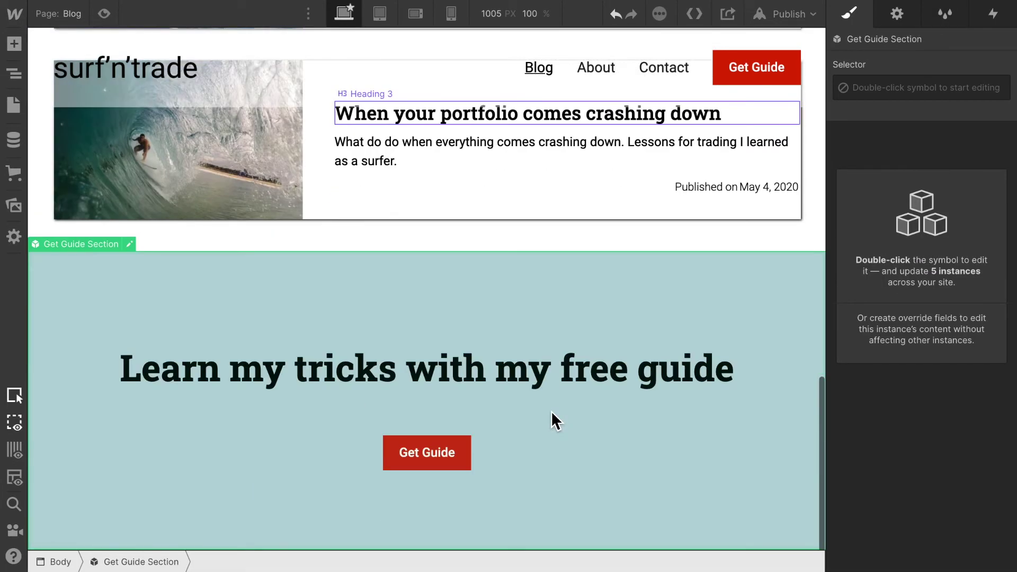
{"action": "left_click", "coordinate": [19, 44]}
{"action": "left_click_drag", "start_coordinate": [122, 186], "coordinate": [292, 552]}
- Enable pagination on the blog posts' Collection List with 3 items per page
{"action": "scroll", "coordinate": [286, 354], "scroll_direction": "up", "scroll_amount": 3}
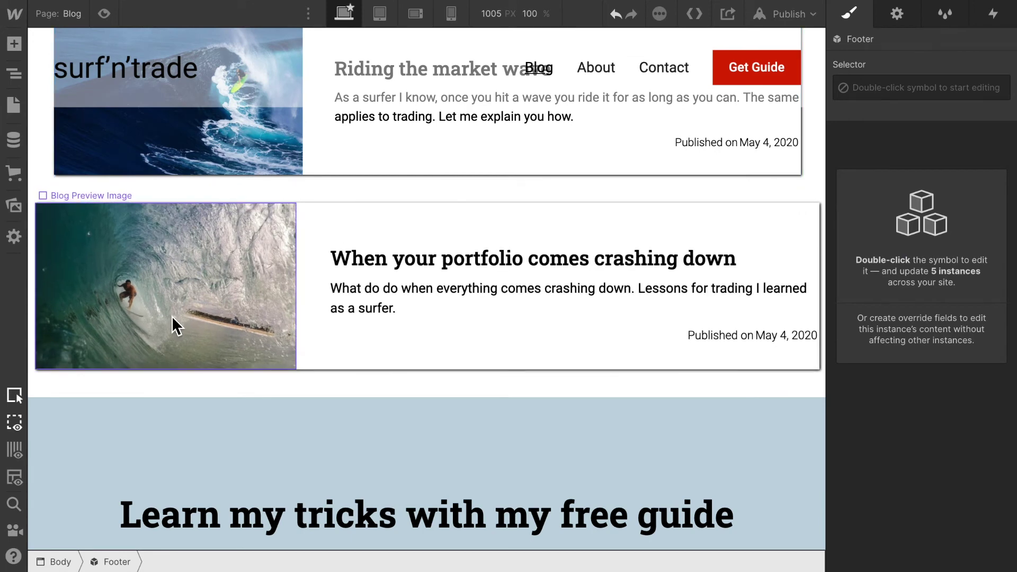
{"action": "left_click", "coordinate": [381, 259]}
{"action": "scroll", "coordinate": [212, 185], "scroll_direction": "up", "scroll_amount": 2}
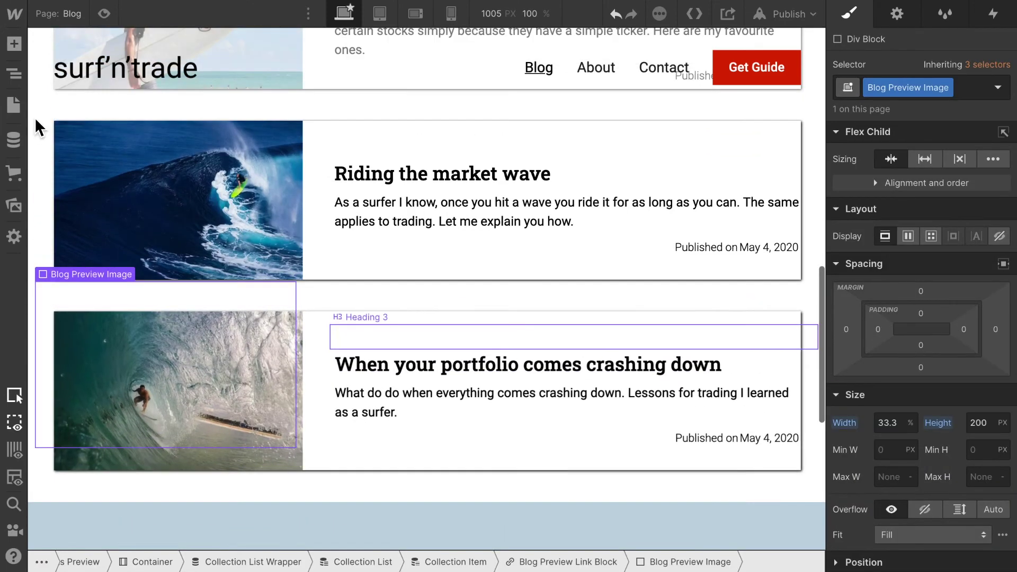
{"action": "left_click", "coordinate": [15, 75]}
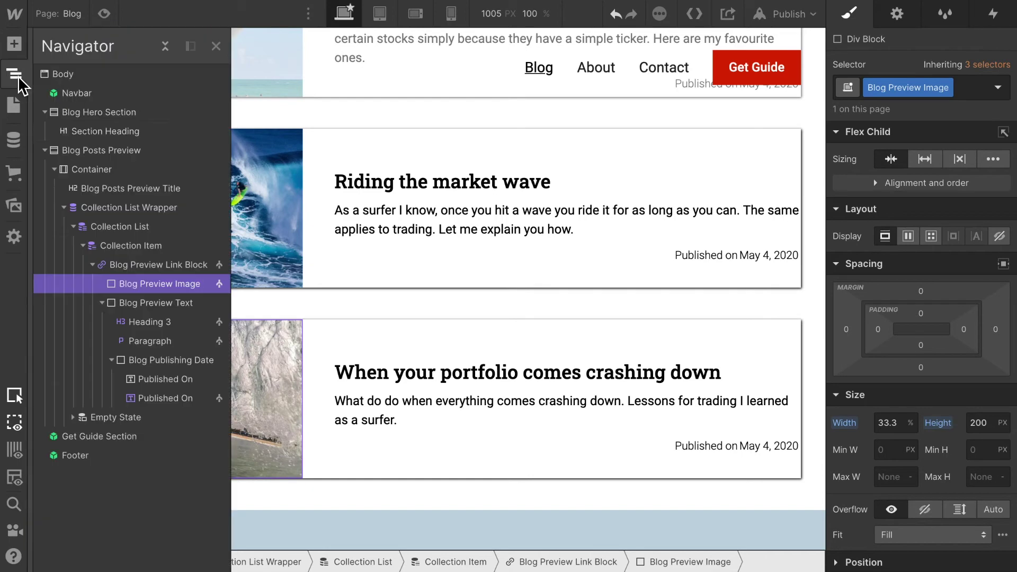
{"action": "left_click", "coordinate": [121, 227]}
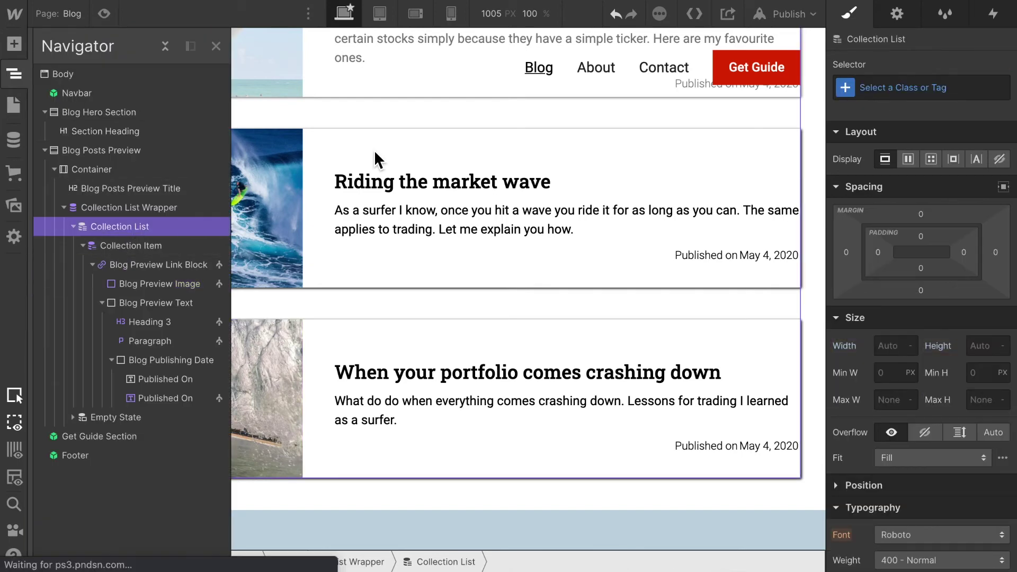
{"action": "left_click", "coordinate": [216, 46]}
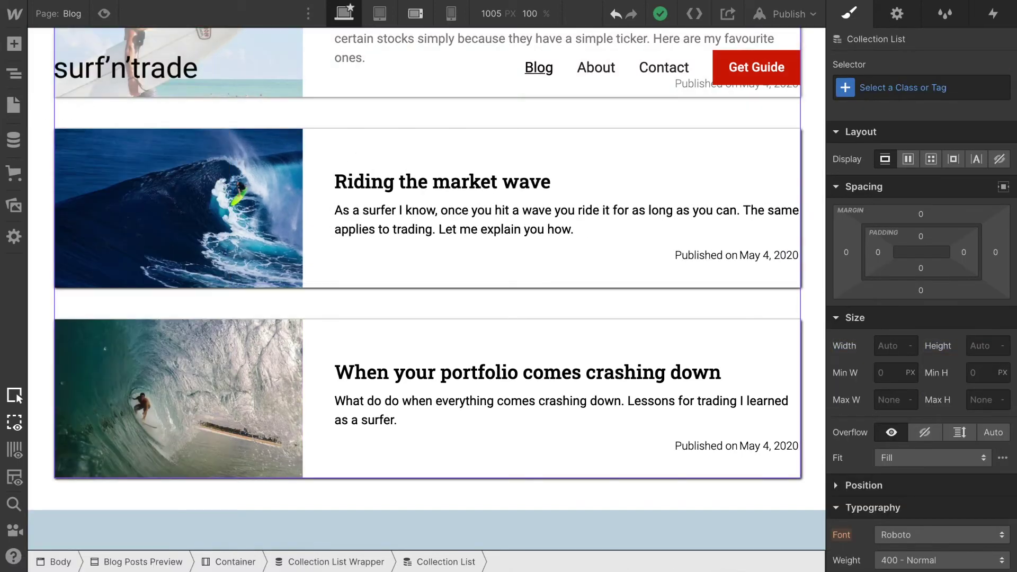
{"action": "left_click", "coordinate": [885, 17]}
{"action": "scroll", "coordinate": [974, 407], "scroll_direction": "down", "scroll_amount": 4}
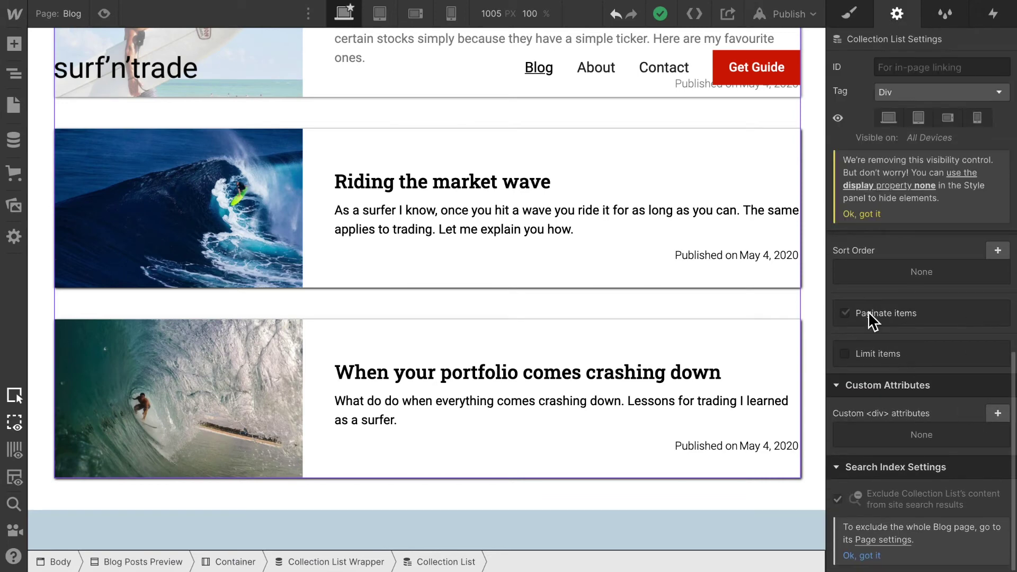
{"action": "left_click", "coordinate": [845, 313]}
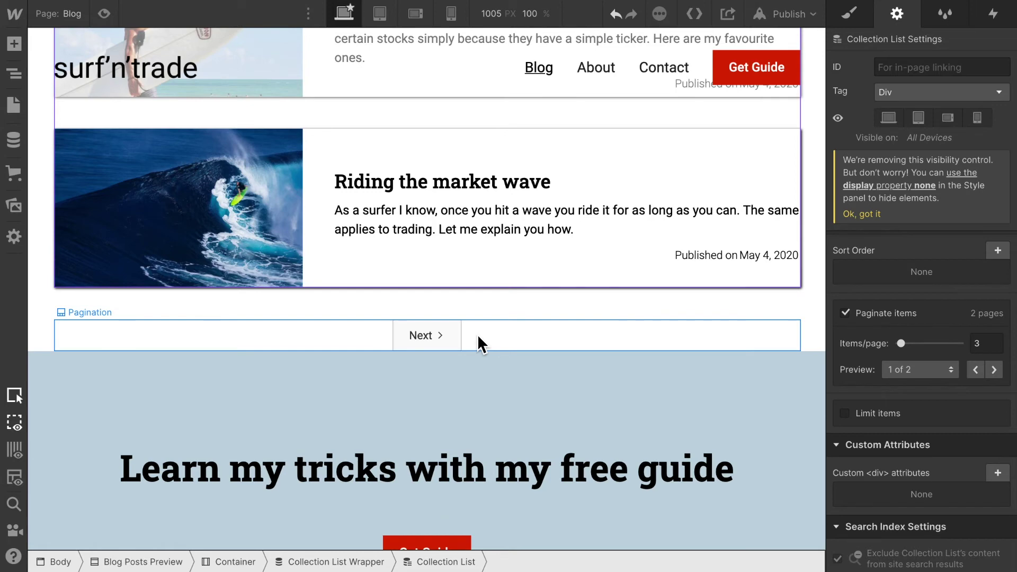
- Set the bottom padding of the Blog Posts Preview section to 100 px
{"action": "left_click", "coordinate": [45, 317]}
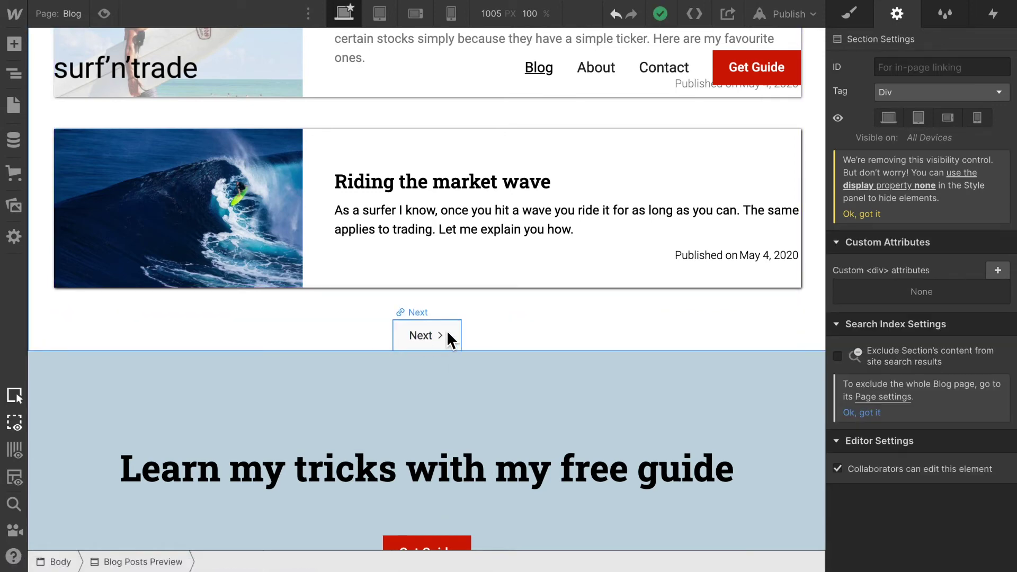
{"action": "scroll", "coordinate": [79, 316], "scroll_direction": "up", "scroll_amount": 3}
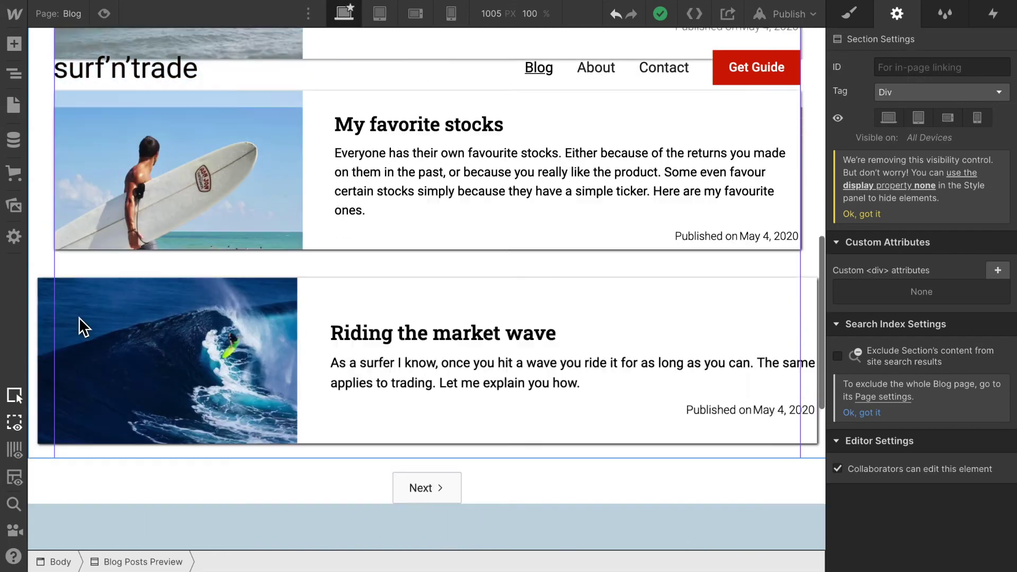
{"action": "scroll", "coordinate": [78, 317], "scroll_direction": "up", "scroll_amount": 8}
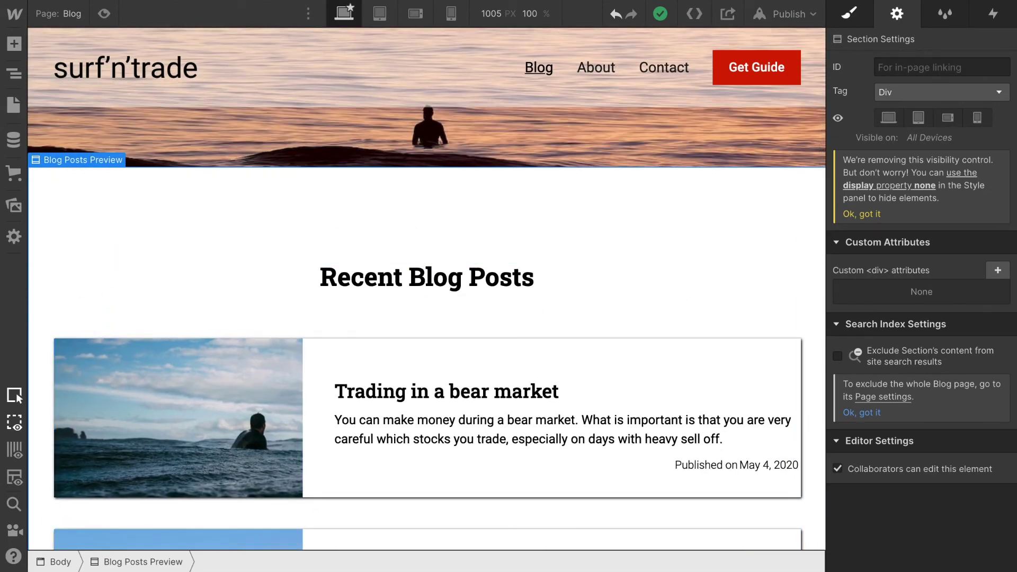
{"action": "left_click", "coordinate": [849, 14]}
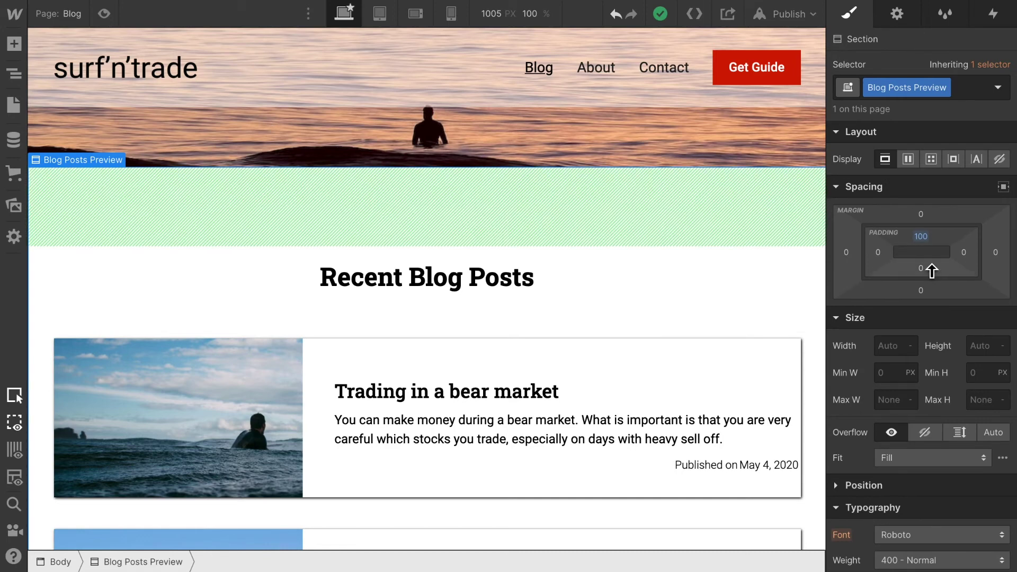
{"action": "left_click", "coordinate": [920, 268]}
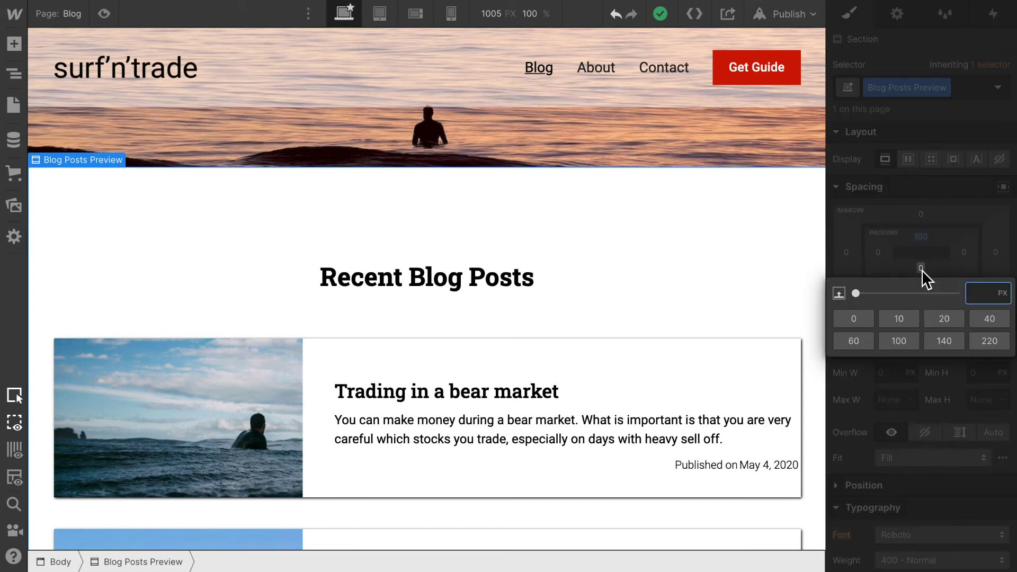
{"action": "left_click", "coordinate": [900, 341]}
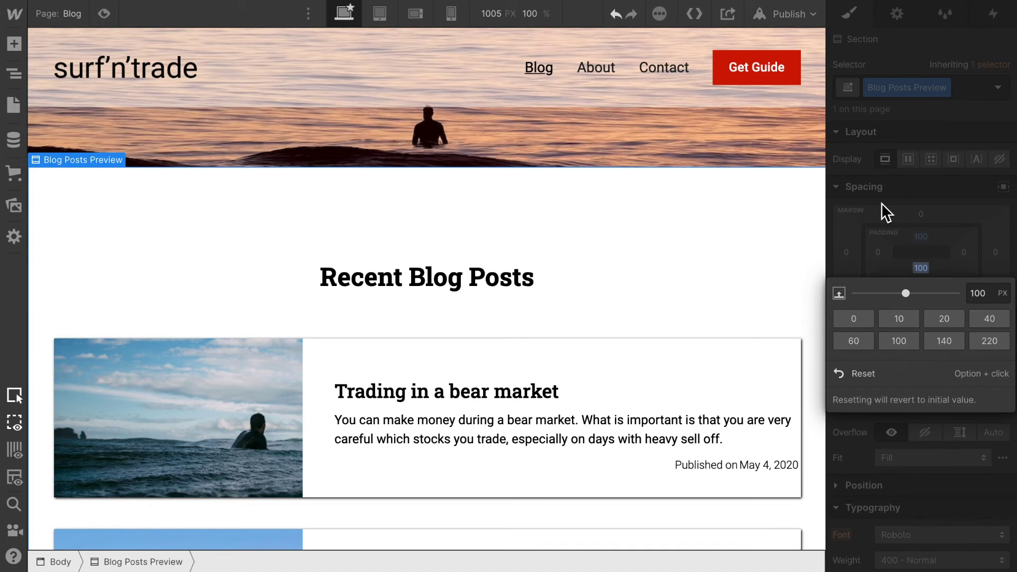
{"action": "scroll", "coordinate": [687, 206], "scroll_direction": "down", "scroll_amount": 15}
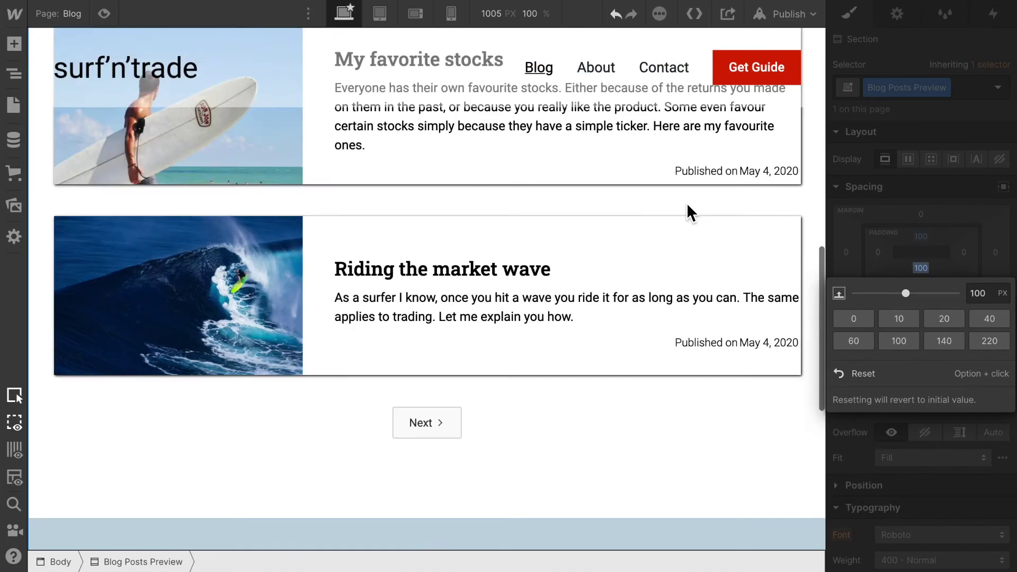
{"action": "scroll", "coordinate": [686, 202], "scroll_direction": "up", "scroll_amount": 2}
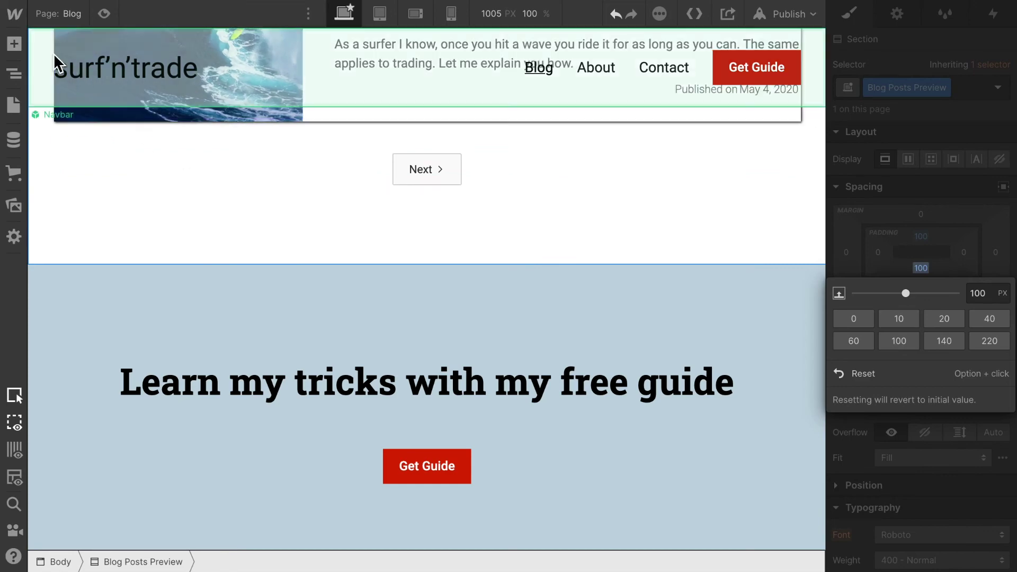
- Preview the blog page, test the Next pagination link below the posts, and return to the designer
{"action": "left_click", "coordinate": [105, 15]}
{"action": "scroll", "coordinate": [189, 210], "scroll_direction": "up", "scroll_amount": 13}
{"action": "scroll", "coordinate": [192, 217], "scroll_direction": "down", "scroll_amount": 20}
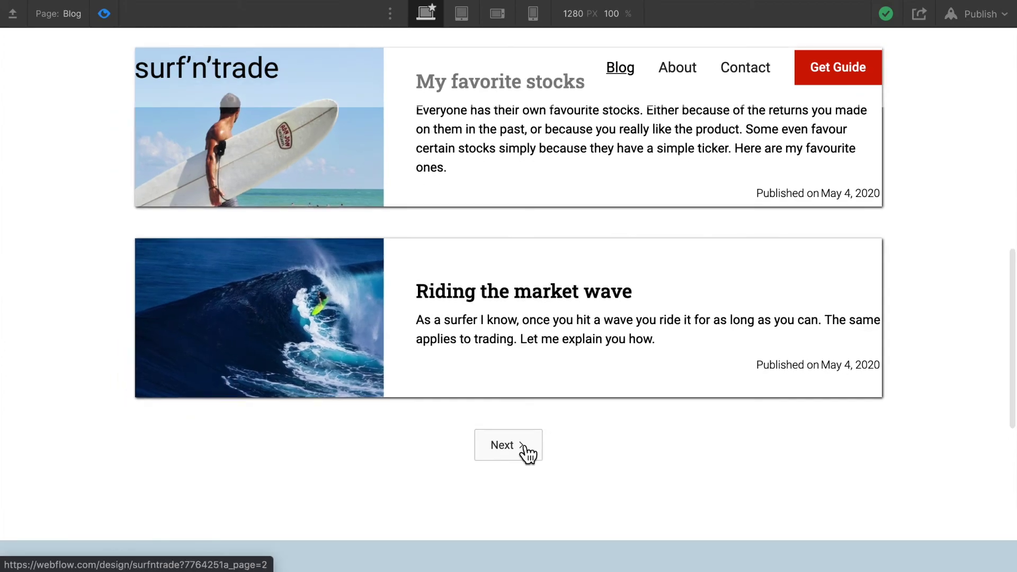
{"action": "left_click", "coordinate": [527, 453]}
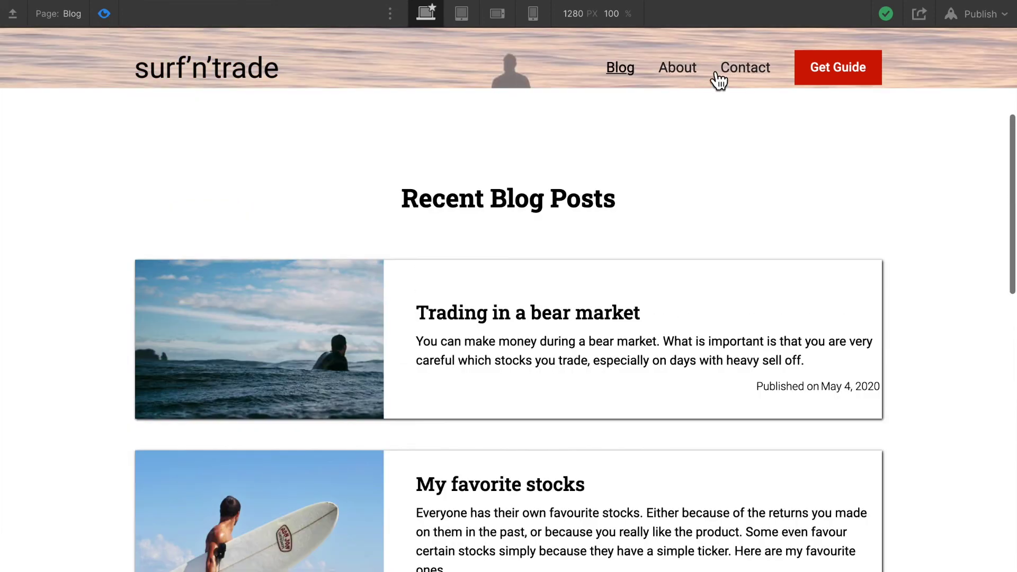
{"action": "key", "text": "ctrl+shift+p"}
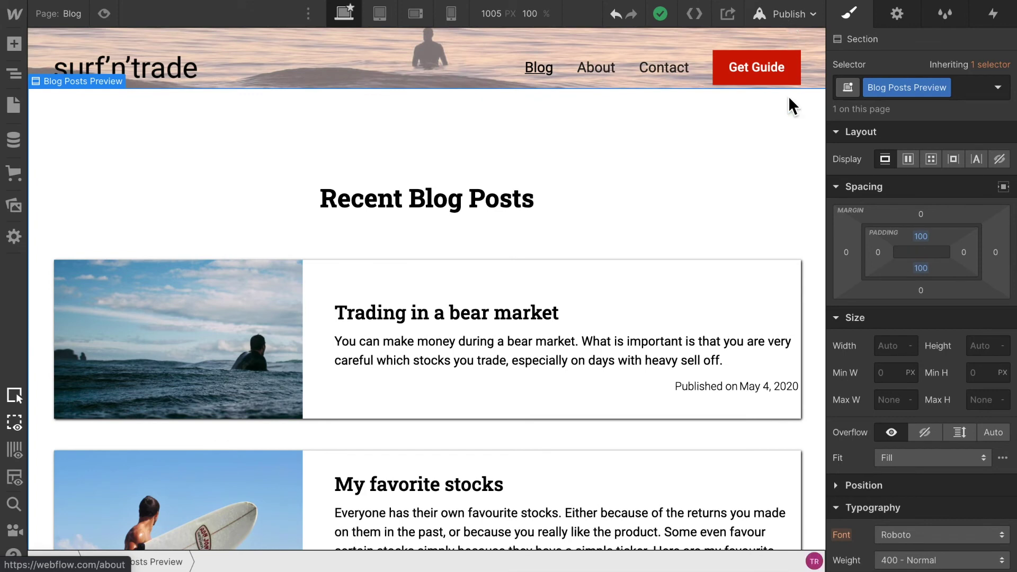
- Publish the site to surfntrade.webflow.io and reload the live site
{"action": "left_click", "coordinate": [812, 14]}
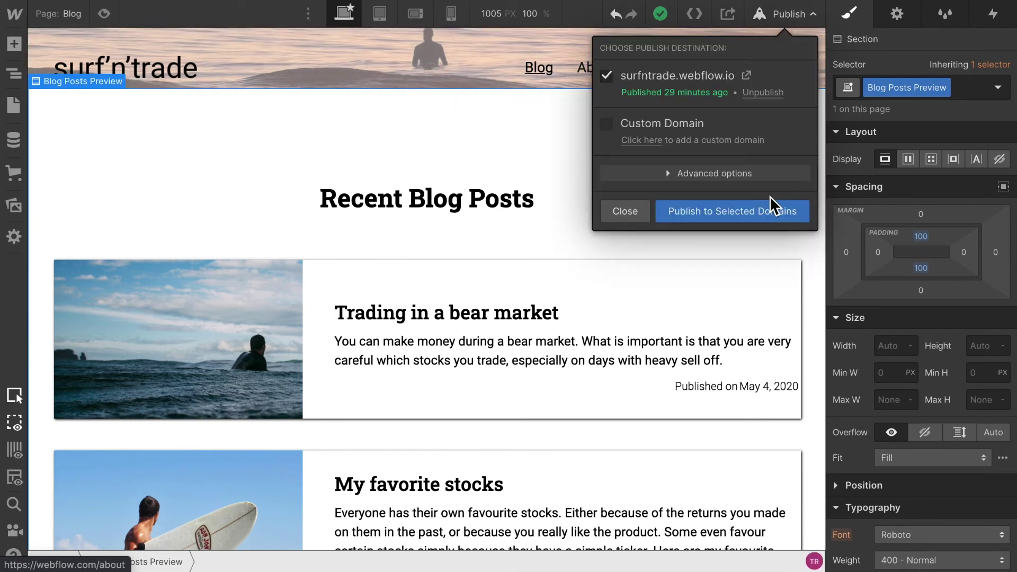
{"action": "left_click", "coordinate": [771, 211]}
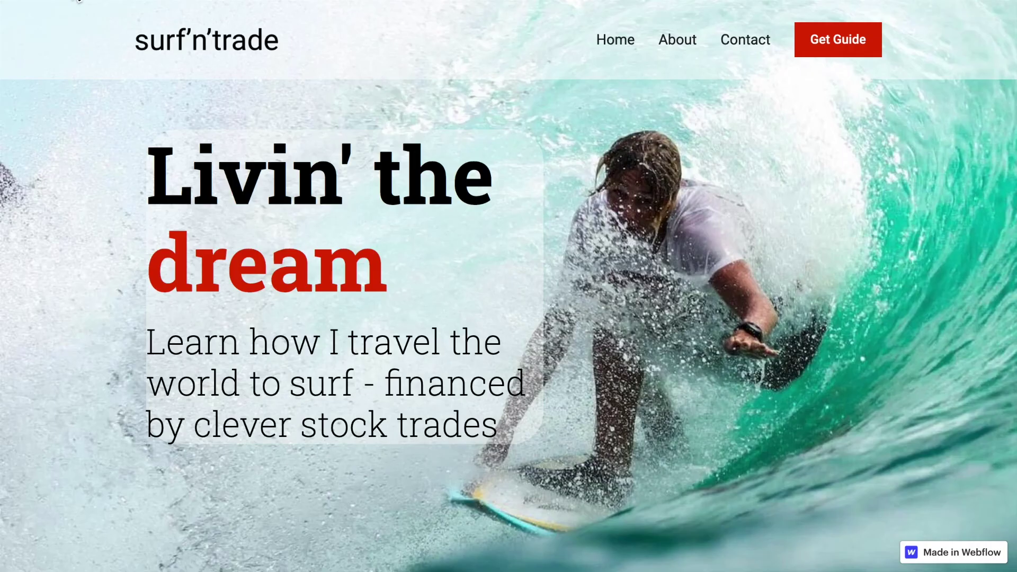
{"action": "key", "text": "super+r"}
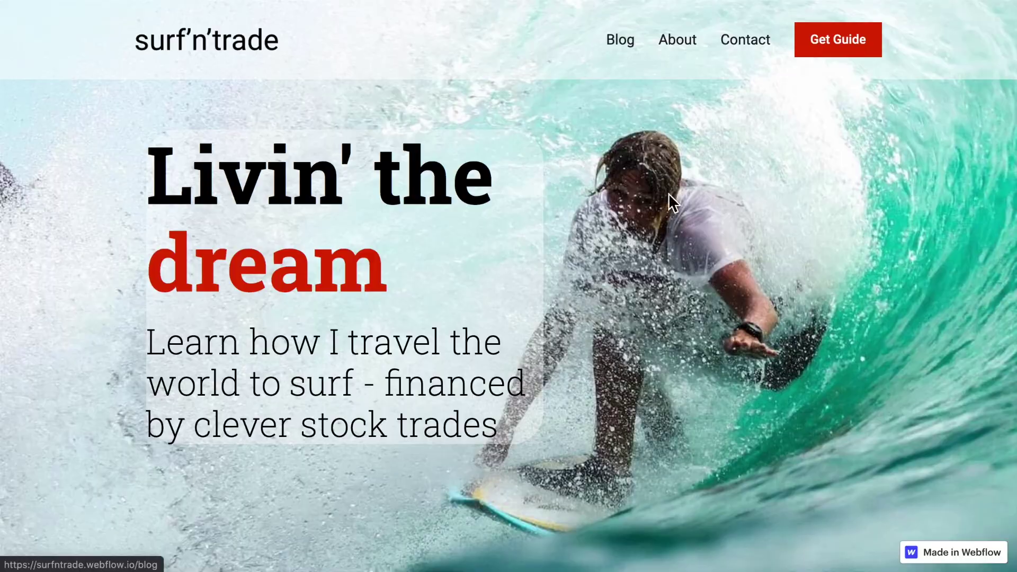
- Examine the live blog page's post list and its second pagination page down to the footer
{"action": "scroll", "coordinate": [670, 201], "scroll_direction": "down", "scroll_amount": 10}
{"action": "scroll", "coordinate": [673, 206], "scroll_direction": "down", "scroll_amount": 2}
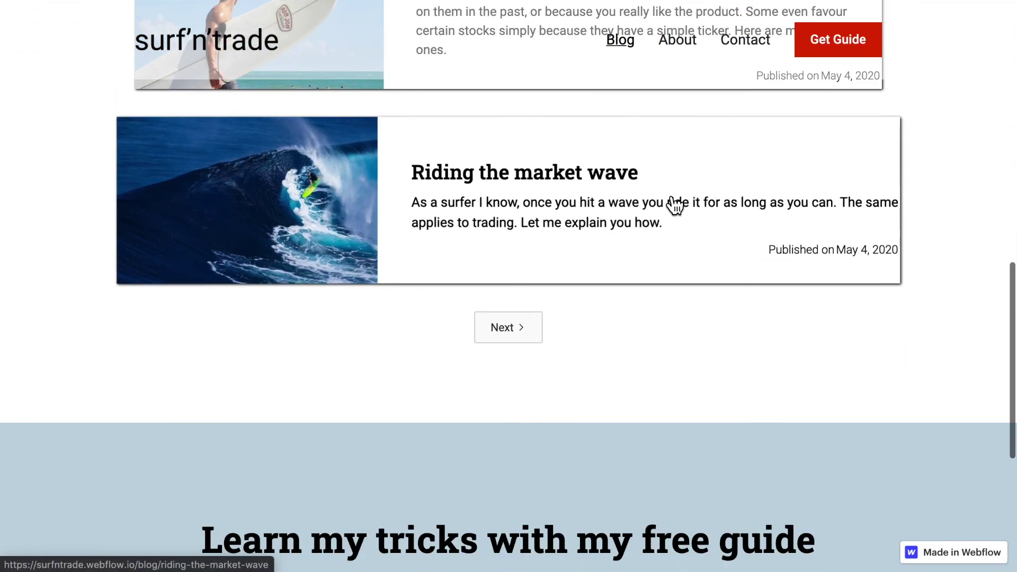
{"action": "left_click", "coordinate": [529, 329]}
{"action": "scroll", "coordinate": [802, 356], "scroll_direction": "down", "scroll_amount": 4}
{"action": "scroll", "coordinate": [802, 356], "scroll_direction": "up", "scroll_amount": 3}
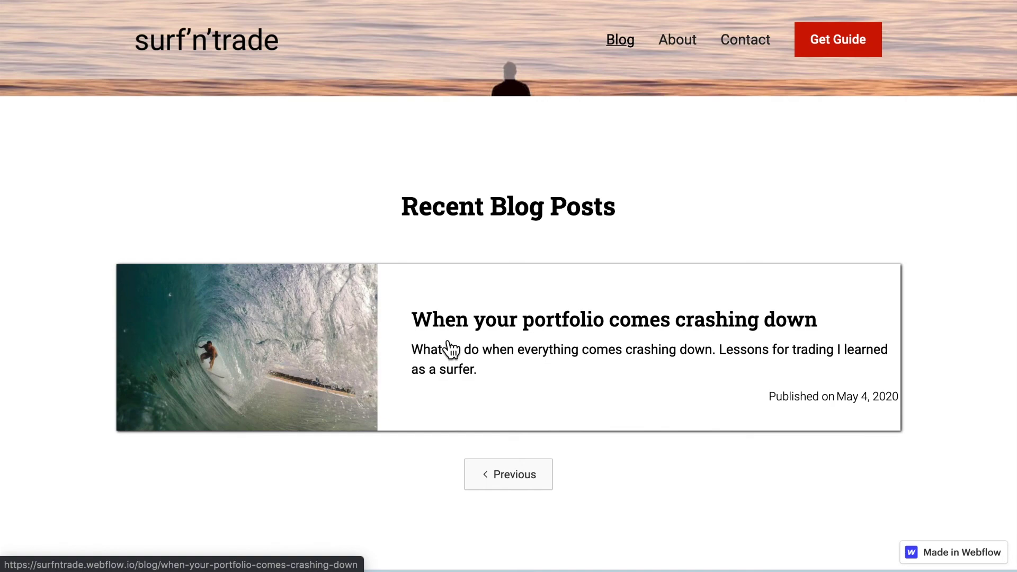
{"action": "scroll", "coordinate": [500, 494], "scroll_direction": "down", "scroll_amount": 9}
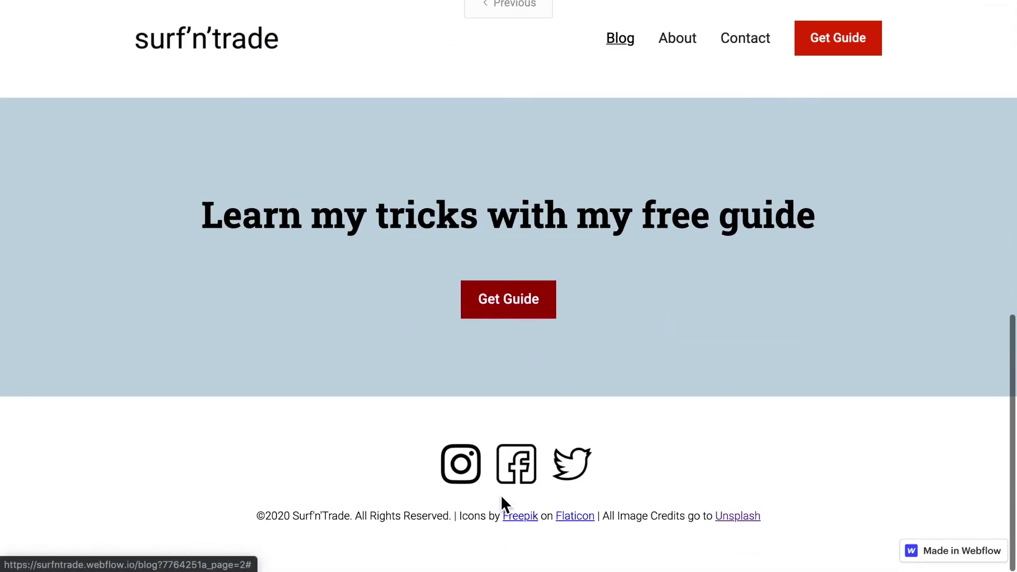
- Go back to the first page of live blog posts, review it, and return to the designer with the publish options closed
{"action": "scroll", "coordinate": [501, 503], "scroll_direction": "up", "scroll_amount": 6}
{"action": "left_click", "coordinate": [525, 346]}
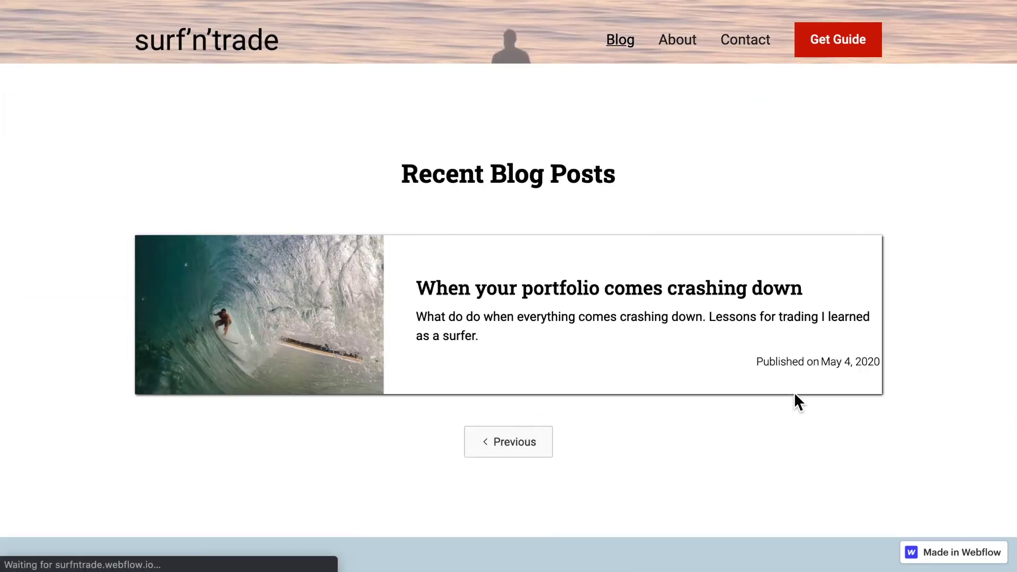
{"action": "scroll", "coordinate": [794, 392], "scroll_direction": "down", "scroll_amount": 10}
{"action": "scroll", "coordinate": [794, 397], "scroll_direction": "down", "scroll_amount": 3}
{"action": "scroll", "coordinate": [797, 406], "scroll_direction": "up", "scroll_amount": 5}
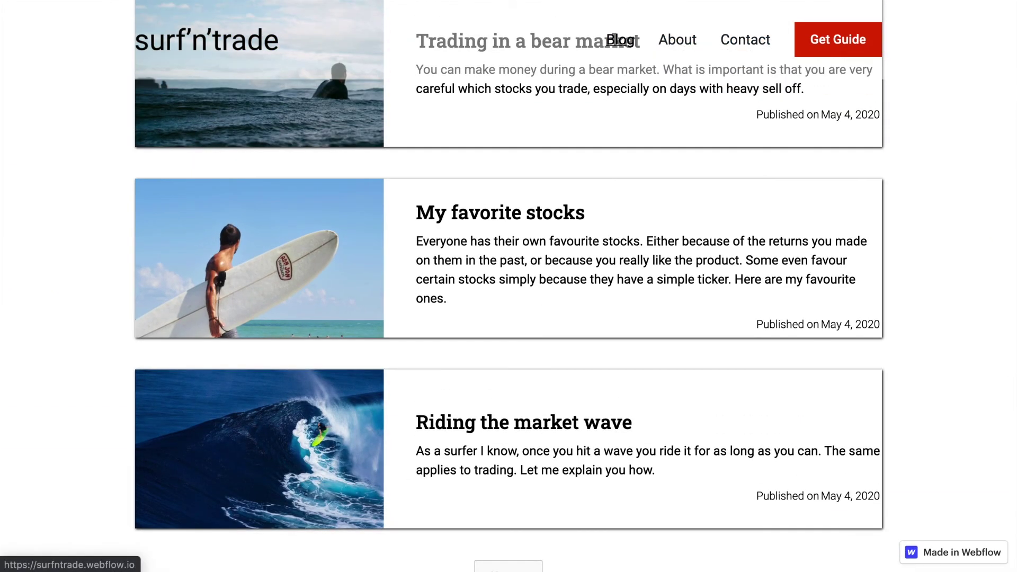
{"action": "scroll", "coordinate": [96, 91], "scroll_direction": "up", "scroll_amount": 8}
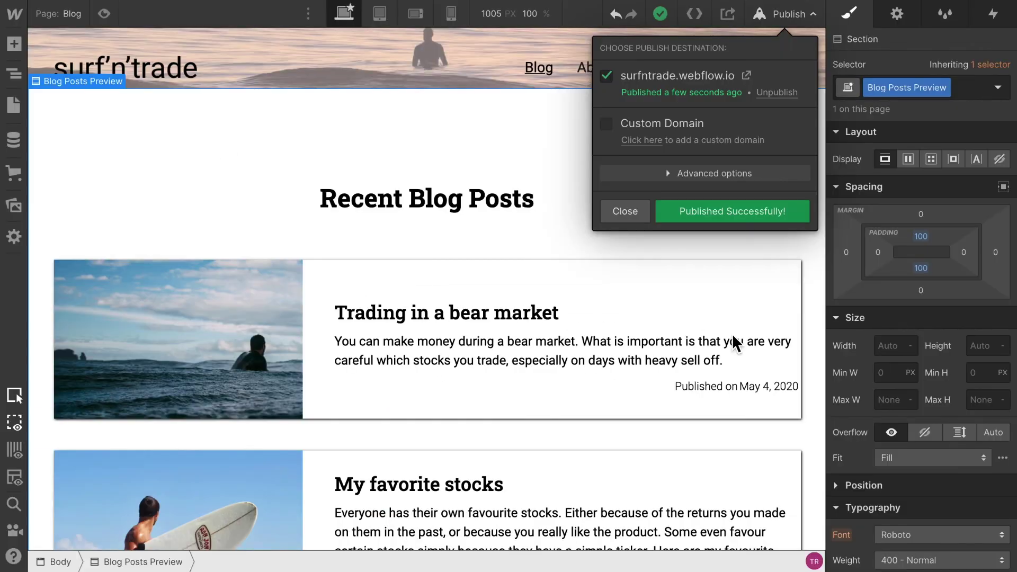
{"action": "left_click", "coordinate": [772, 307]}
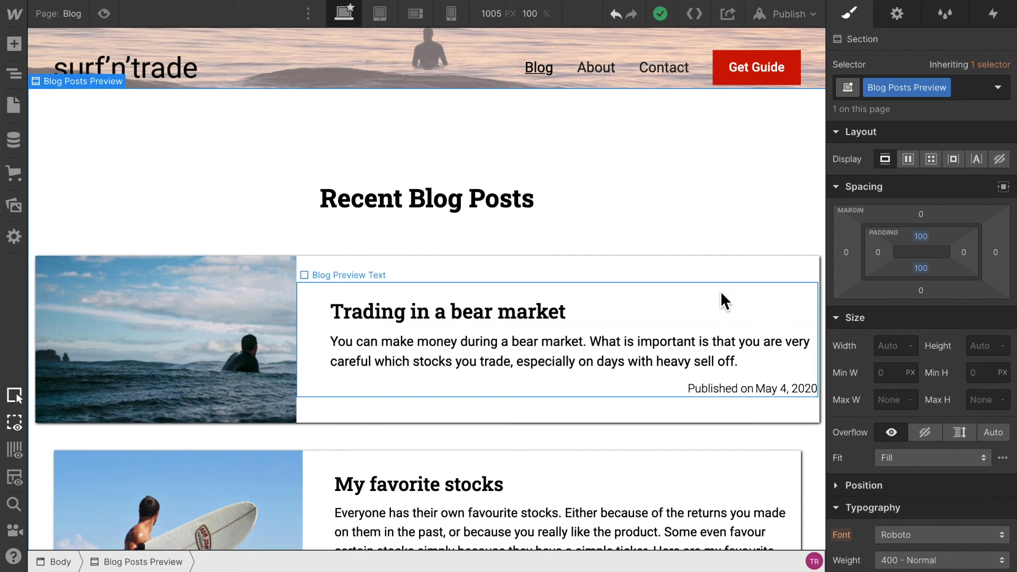
- Set the right padding of the Blog Preview Text div block to 40 px
{"action": "left_click", "coordinate": [721, 301]}
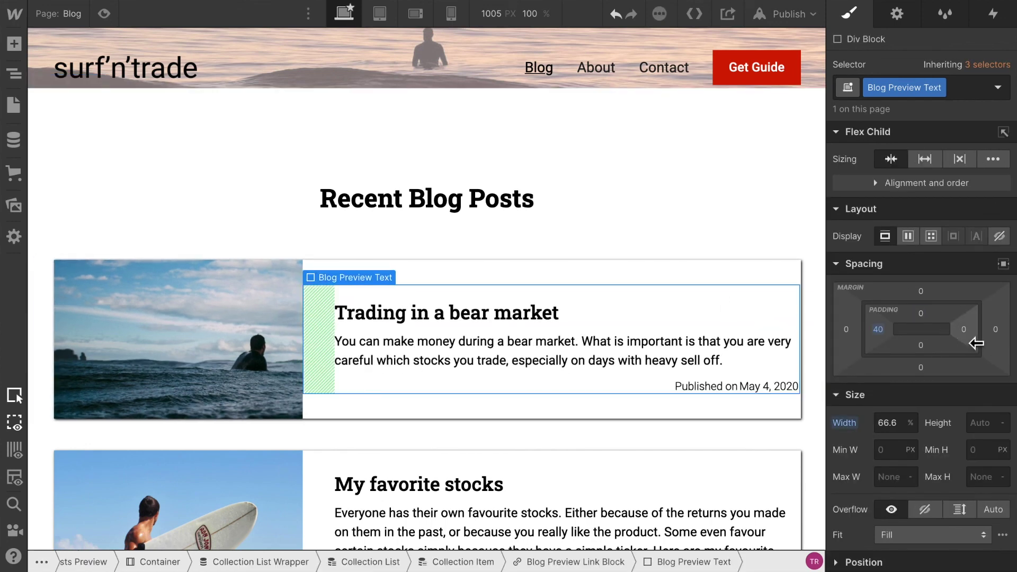
{"action": "left_click", "coordinate": [964, 328]}
{"action": "left_click", "coordinate": [991, 383]}
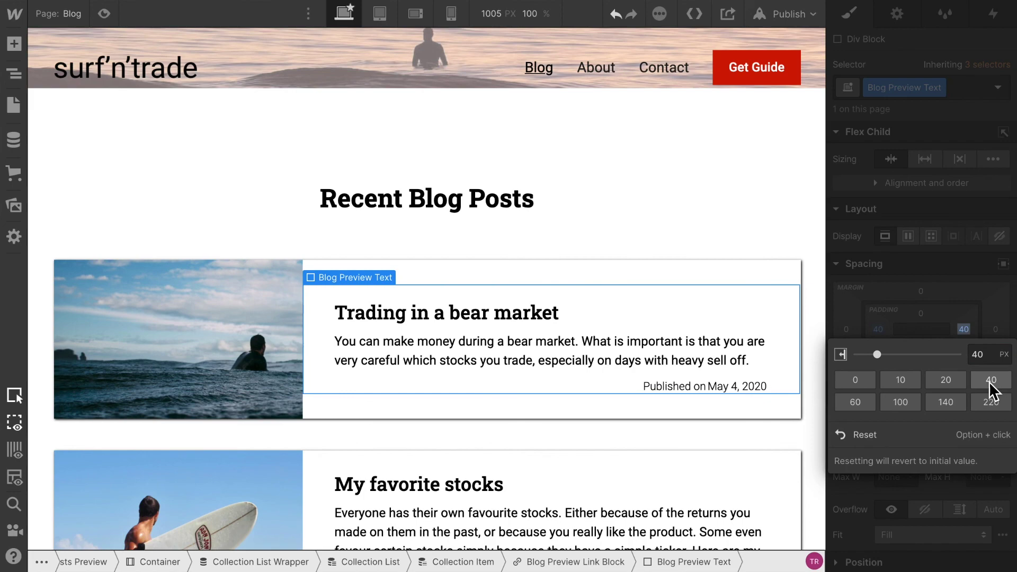
{"action": "left_click", "coordinate": [770, 204]}
- Preview the blog page to examine the text spacing inside the post previews, and return to the designer
{"action": "left_click", "coordinate": [104, 15]}
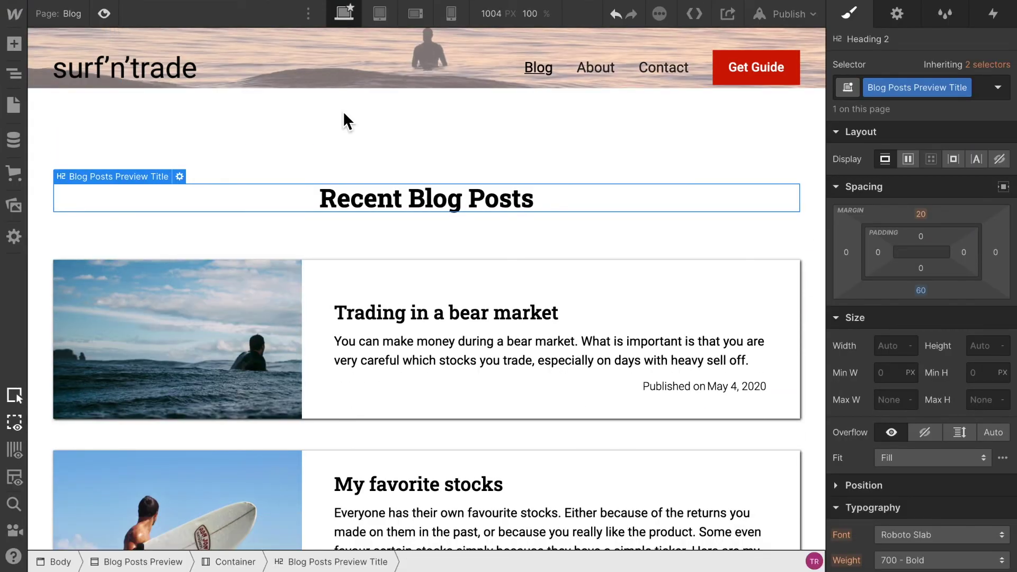
{"action": "scroll", "coordinate": [741, 315], "scroll_direction": "down", "scroll_amount": 5}
{"action": "scroll", "coordinate": [753, 318], "scroll_direction": "down", "scroll_amount": 5}
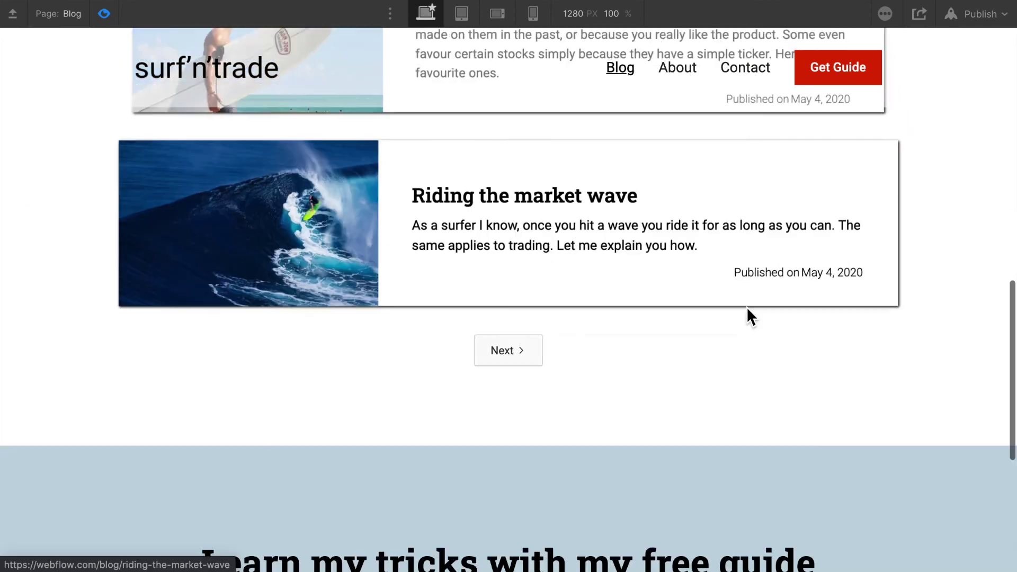
{"action": "scroll", "coordinate": [436, 261], "scroll_direction": "up", "scroll_amount": 8}
{"action": "scroll", "coordinate": [439, 264], "scroll_direction": "up", "scroll_amount": 6}
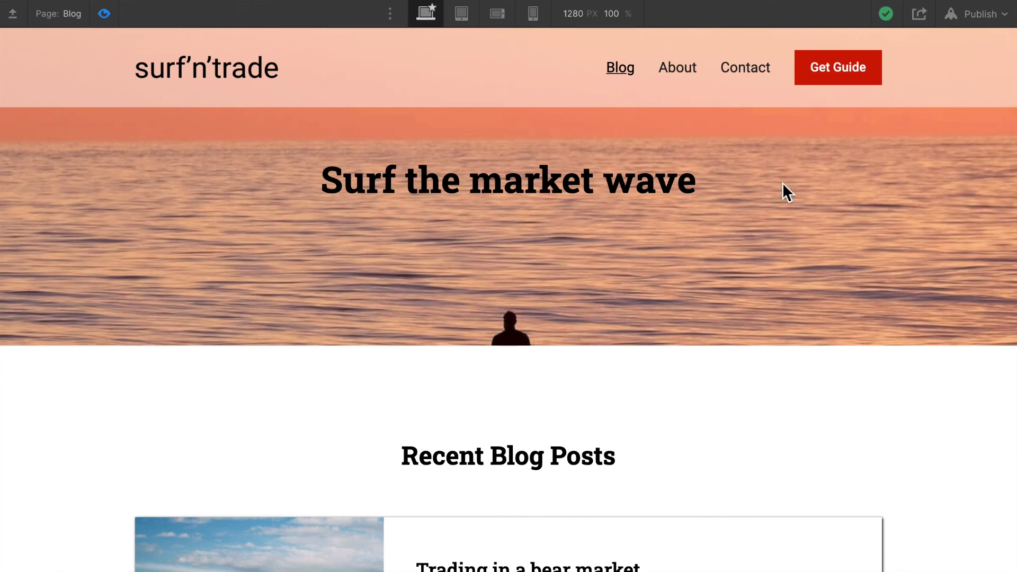
{"action": "left_click", "coordinate": [107, 20]}
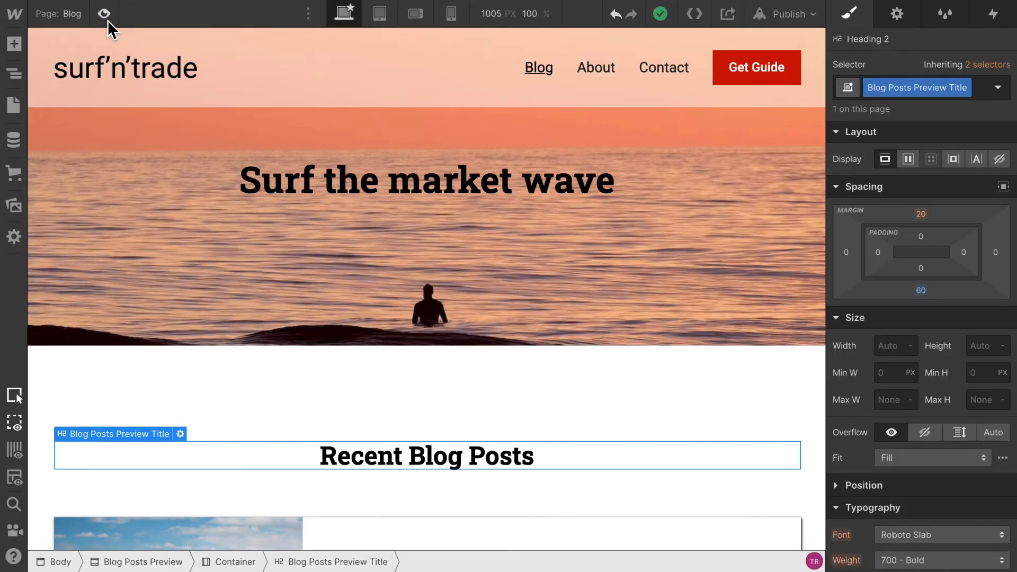